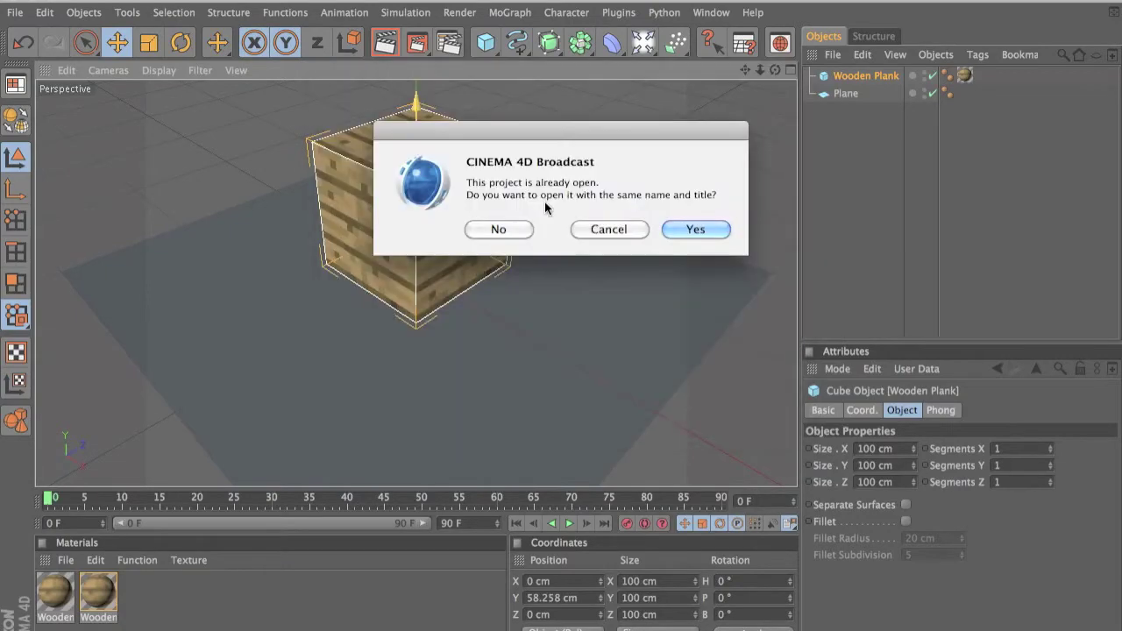
Step: Open the project again under the same name and title and inspect the plank wall standing on the grass terrain
{"action": "left_click", "coordinate": [670, 224]}
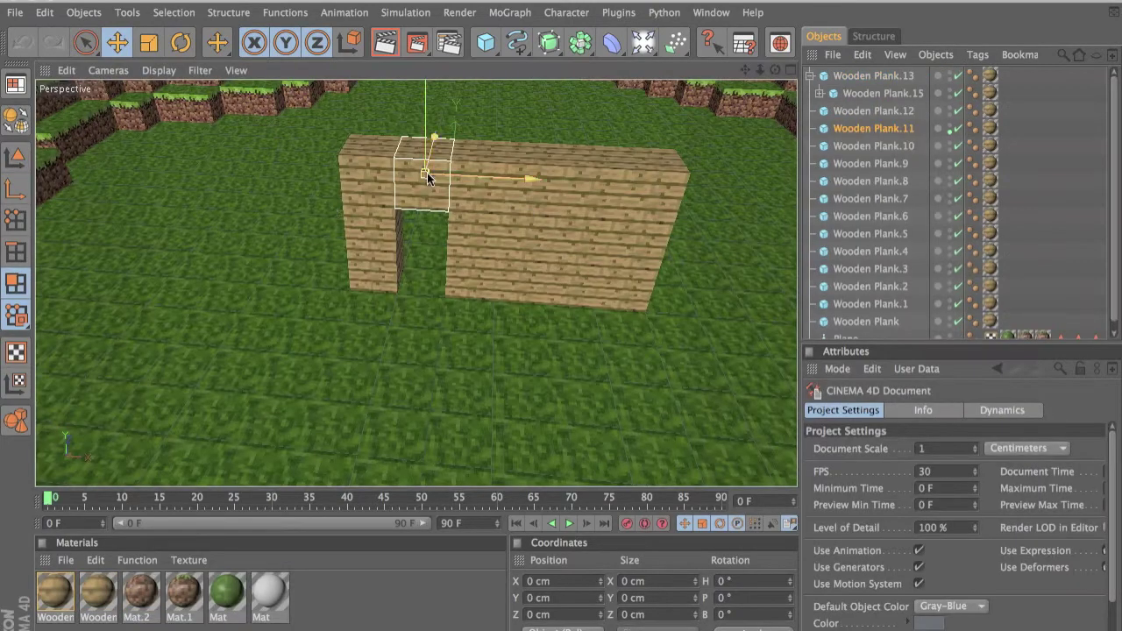
{"action": "scroll", "coordinate": [437, 135], "scroll_direction": "down", "scroll_amount": 5}
{"action": "scroll", "coordinate": [436, 135], "scroll_direction": "up", "scroll_amount": 5}
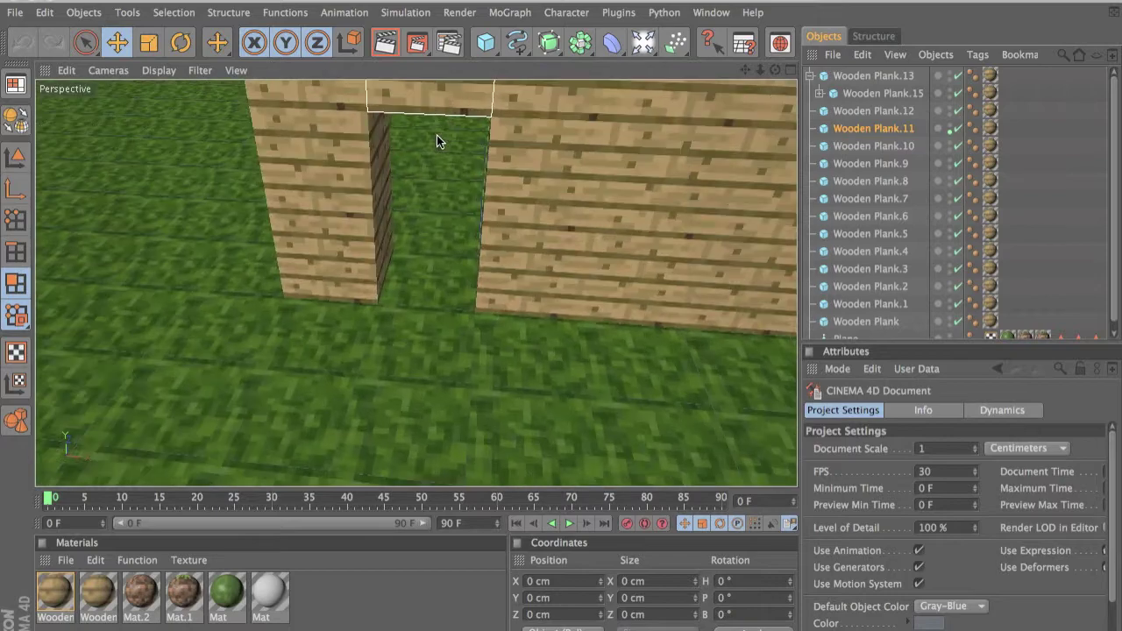
{"action": "scroll", "coordinate": [437, 135], "scroll_direction": "down", "scroll_amount": 1}
{"action": "scroll", "coordinate": [576, 216], "scroll_direction": "down", "scroll_amount": 3}
{"action": "scroll", "coordinate": [576, 217], "scroll_direction": "down", "scroll_amount": 1}
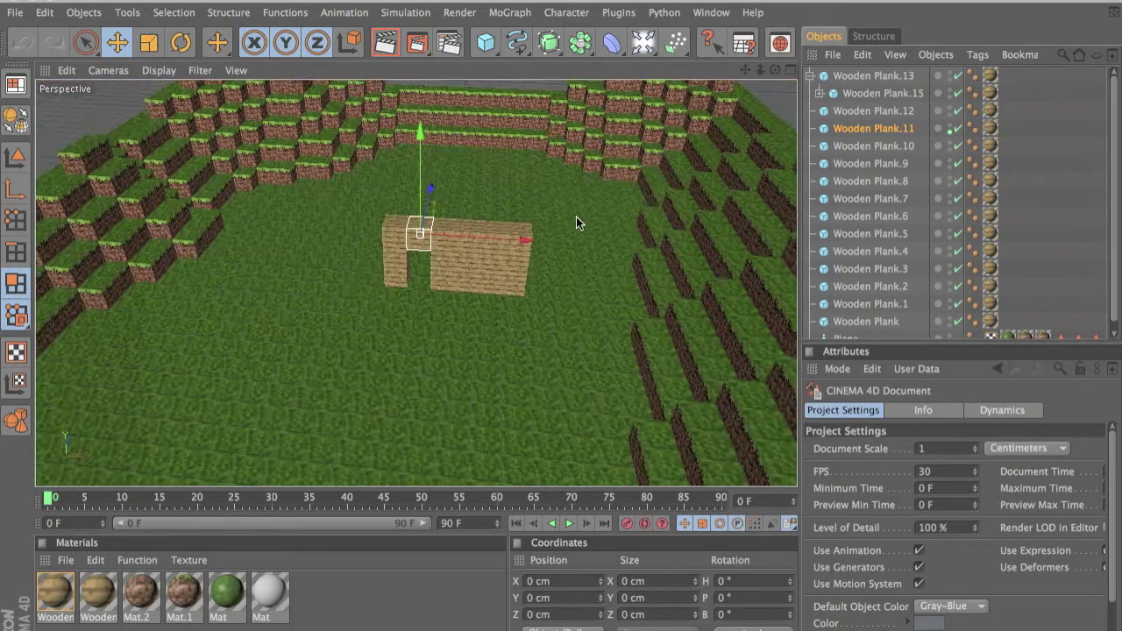
{"action": "scroll", "coordinate": [576, 216], "scroll_direction": "up", "scroll_amount": 4}
{"action": "scroll", "coordinate": [577, 217], "scroll_direction": "down", "scroll_amount": 3}
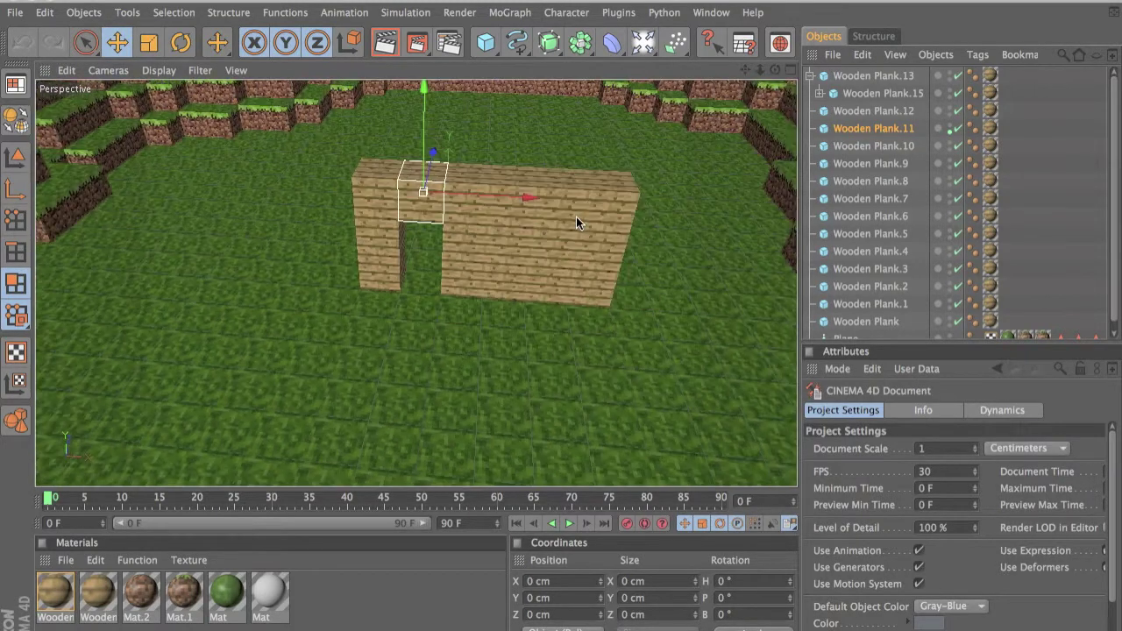
Step: Try moving the plank block above the doorway along its axes
{"action": "left_click_drag", "start_coordinate": [424, 164], "coordinate": [496, 157]}
{"action": "left_click_drag", "start_coordinate": [579, 157], "coordinate": [487, 150]}
{"action": "left_click_drag", "start_coordinate": [375, 98], "coordinate": [377, 141]}
{"action": "left_click_drag", "start_coordinate": [484, 195], "coordinate": [644, 228]}
Step: Examine the stepped grass terrain and the wooden plank wall from several angles and distances
{"action": "mouse_move", "coordinate": [560, 324]}
{"action": "left_mouse_down", "text": "alt"}
{"action": "mouse_move", "coordinate": [561, 394]}
{"action": "mouse_move", "coordinate": [561, 326]}
{"action": "left_mouse_up", "text": "alt"}
{"action": "scroll", "coordinate": [695, 315], "scroll_direction": "down", "scroll_amount": 10}
{"action": "scroll", "coordinate": [696, 315], "scroll_direction": "up", "scroll_amount": 5}
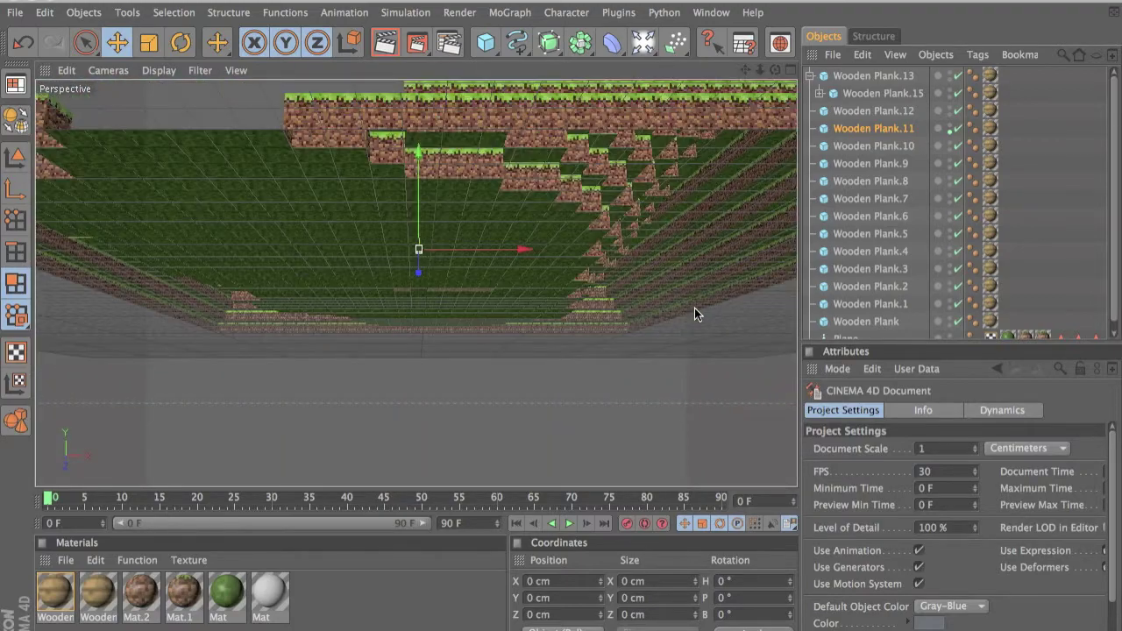
{"action": "scroll", "coordinate": [696, 314], "scroll_direction": "down", "scroll_amount": 1}
{"action": "left_click_drag", "start_coordinate": [453, 207], "coordinate": [561, 325], "text": "alt"}
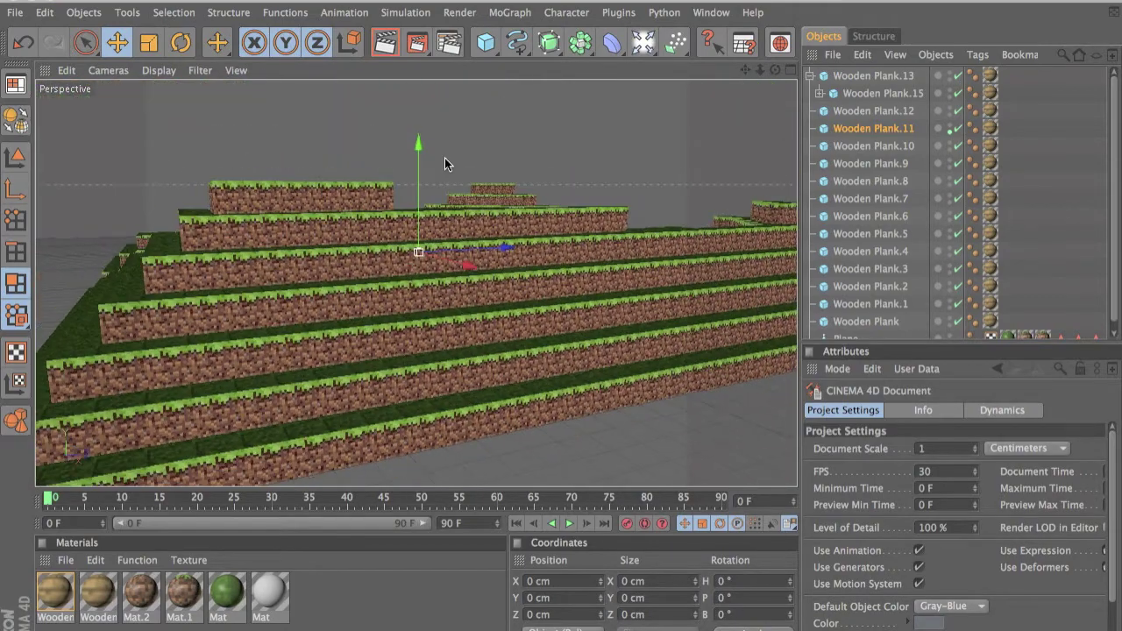
{"action": "scroll", "coordinate": [445, 158], "scroll_direction": "up", "scroll_amount": 10}
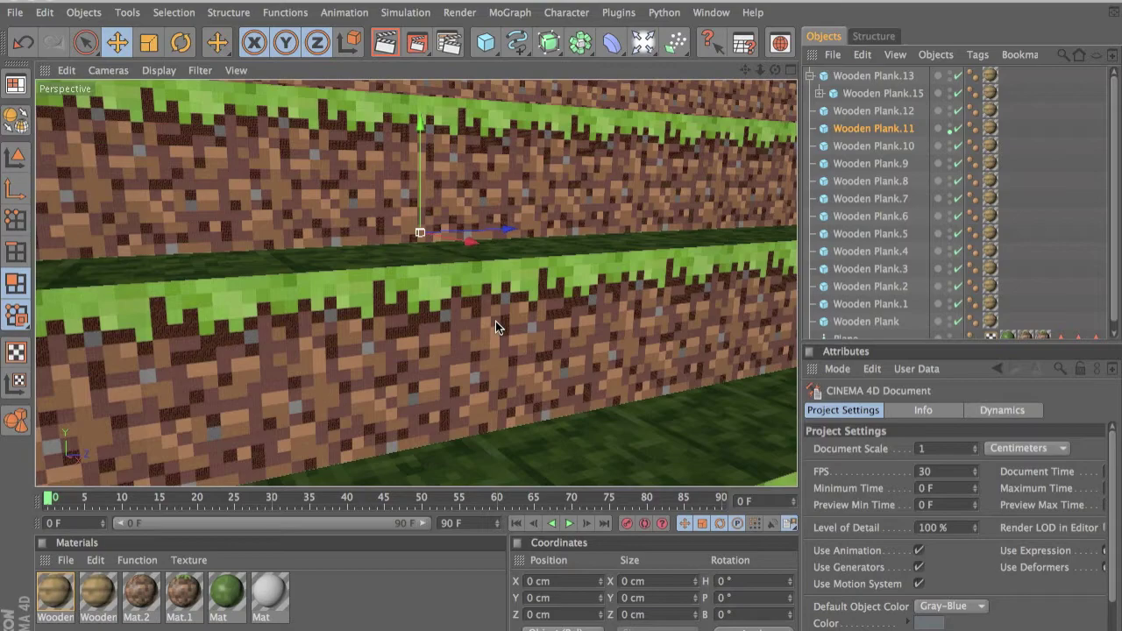
{"action": "scroll", "coordinate": [560, 322], "scroll_direction": "down", "scroll_amount": 5}
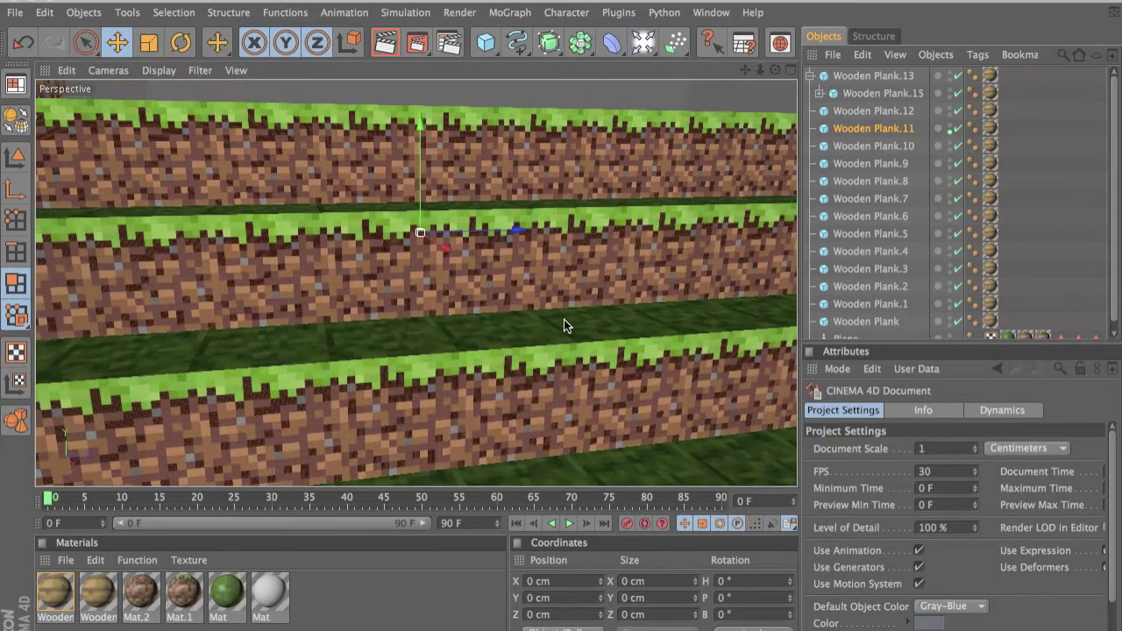
{"action": "left_click_drag", "start_coordinate": [564, 319], "coordinate": [560, 324], "text": "alt"}
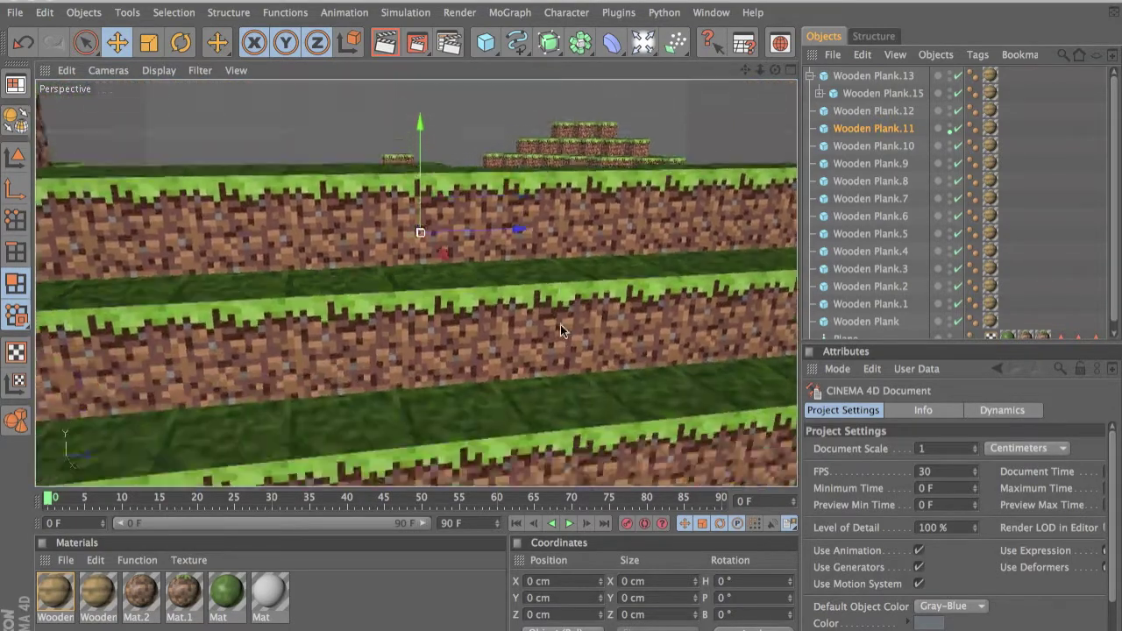
{"action": "scroll", "coordinate": [561, 322], "scroll_direction": "up", "scroll_amount": 5}
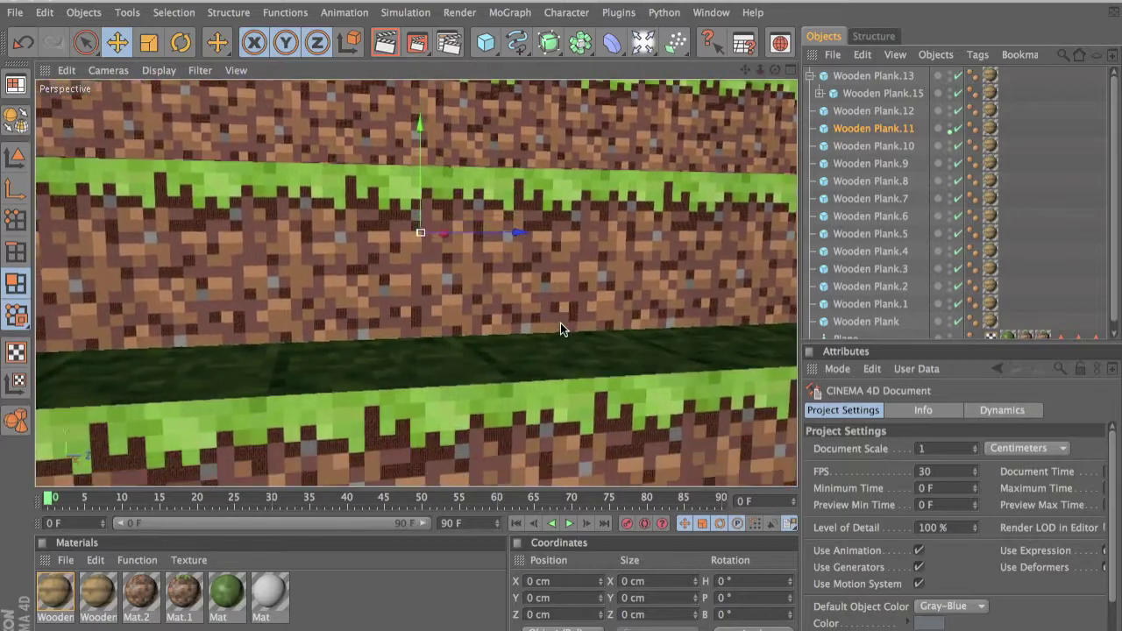
{"action": "scroll", "coordinate": [468, 317], "scroll_direction": "up", "scroll_amount": 6}
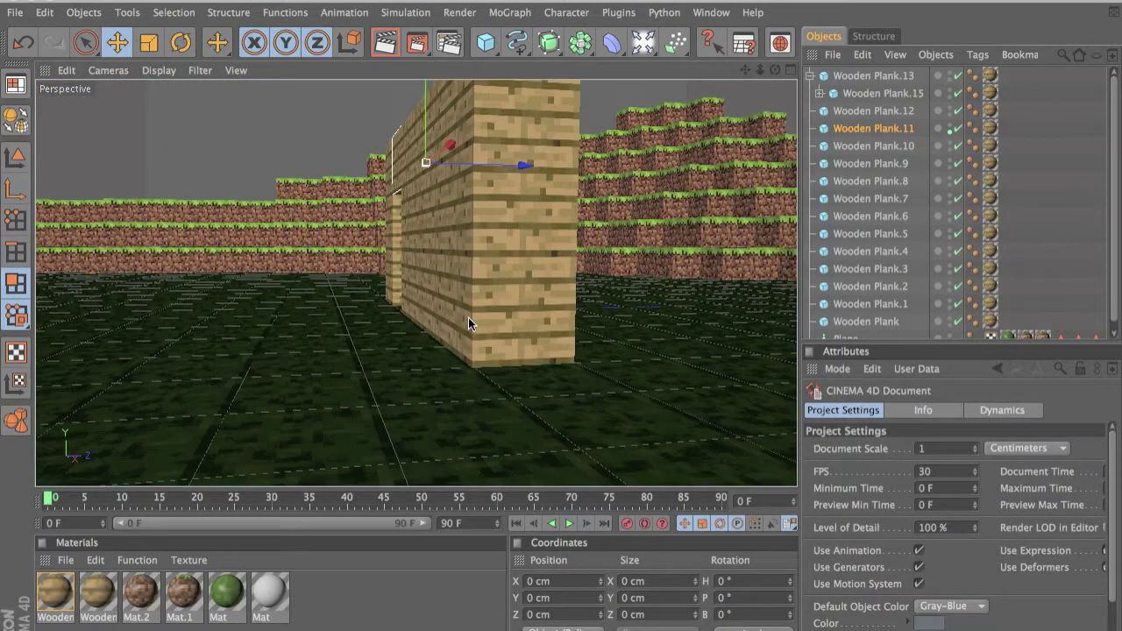
{"action": "scroll", "coordinate": [469, 317], "scroll_direction": "down", "scroll_amount": 8}
{"action": "scroll", "coordinate": [469, 318], "scroll_direction": "up", "scroll_amount": 5}
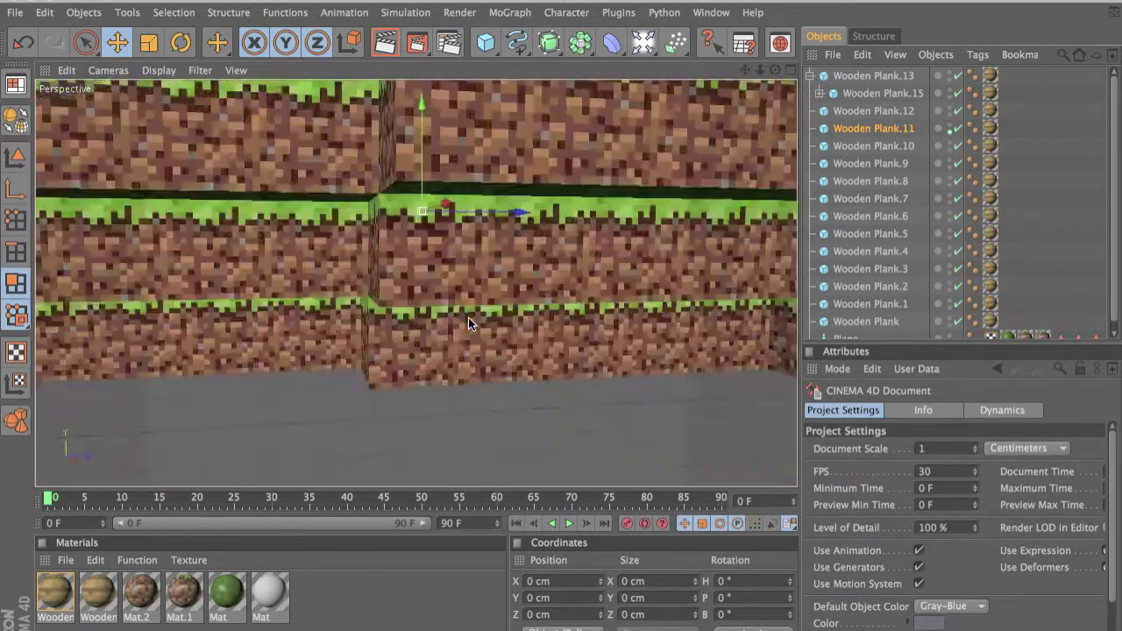
{"action": "scroll", "coordinate": [468, 317], "scroll_direction": "up", "scroll_amount": 5}
{"action": "scroll", "coordinate": [468, 318], "scroll_direction": "down", "scroll_amount": 8}
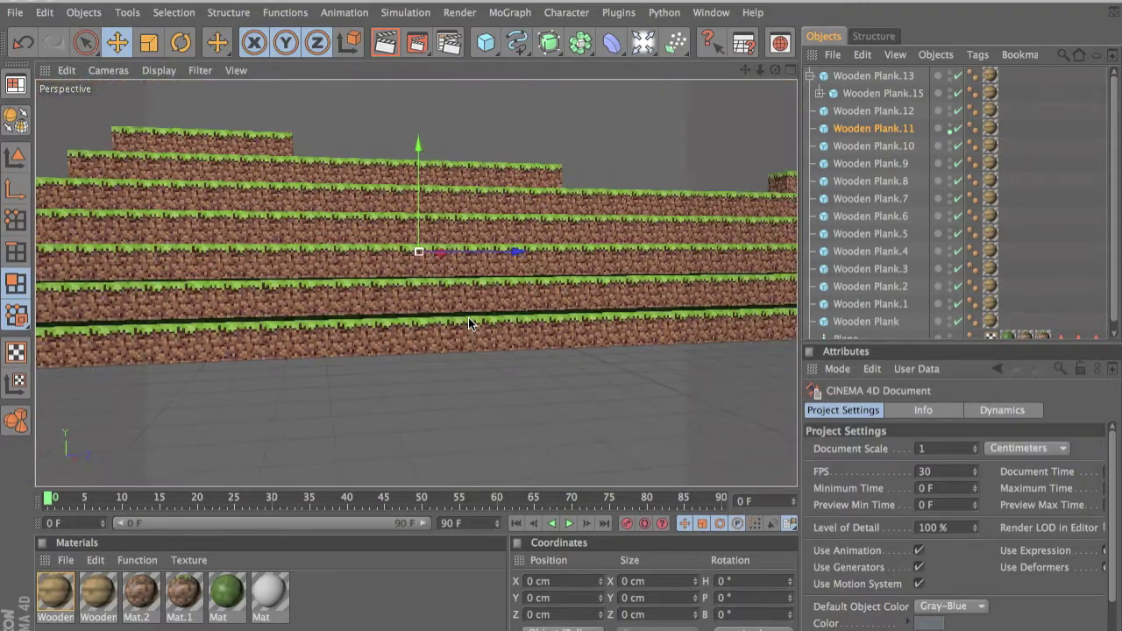
{"action": "scroll", "coordinate": [469, 317], "scroll_direction": "down", "scroll_amount": 5}
{"action": "scroll", "coordinate": [468, 317], "scroll_direction": "up", "scroll_amount": 10}
{"action": "scroll", "coordinate": [468, 317], "scroll_direction": "down", "scroll_amount": 3}
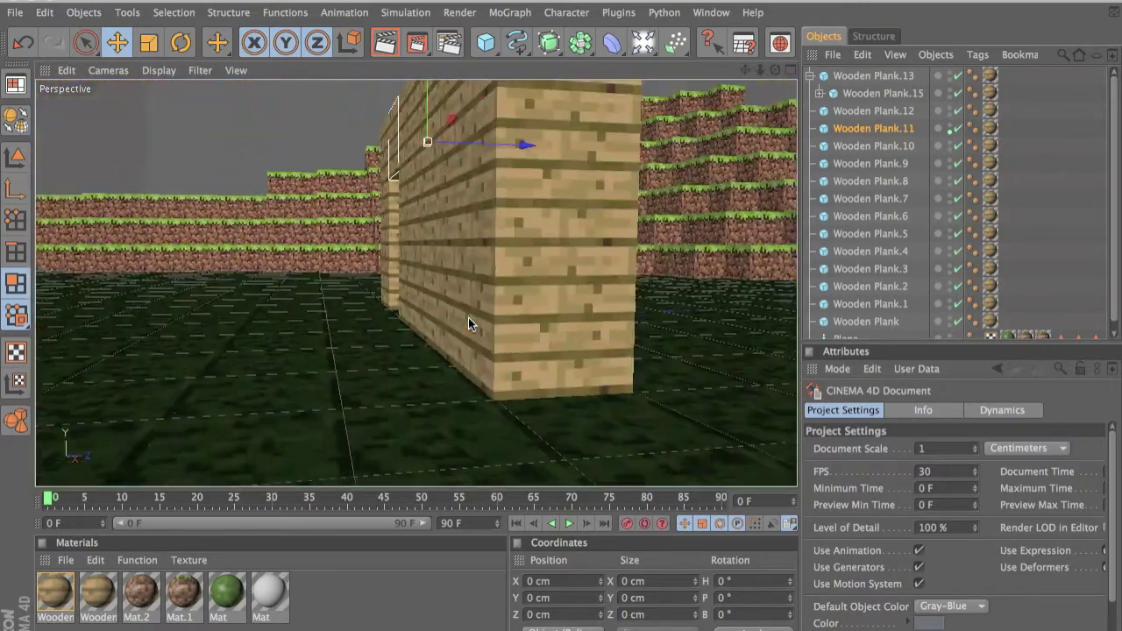
{"action": "scroll", "coordinate": [468, 317], "scroll_direction": "down", "scroll_amount": 8}
{"action": "scroll", "coordinate": [468, 317], "scroll_direction": "up", "scroll_amount": 8}
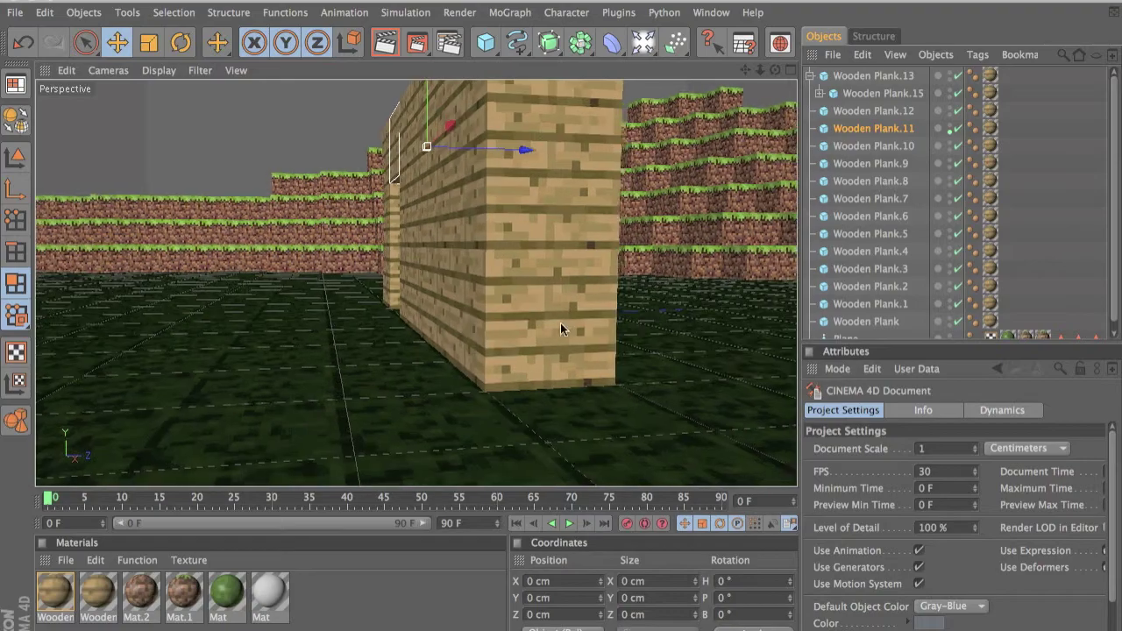
{"action": "left_click_drag", "start_coordinate": [561, 324], "coordinate": [468, 317], "text": "alt"}
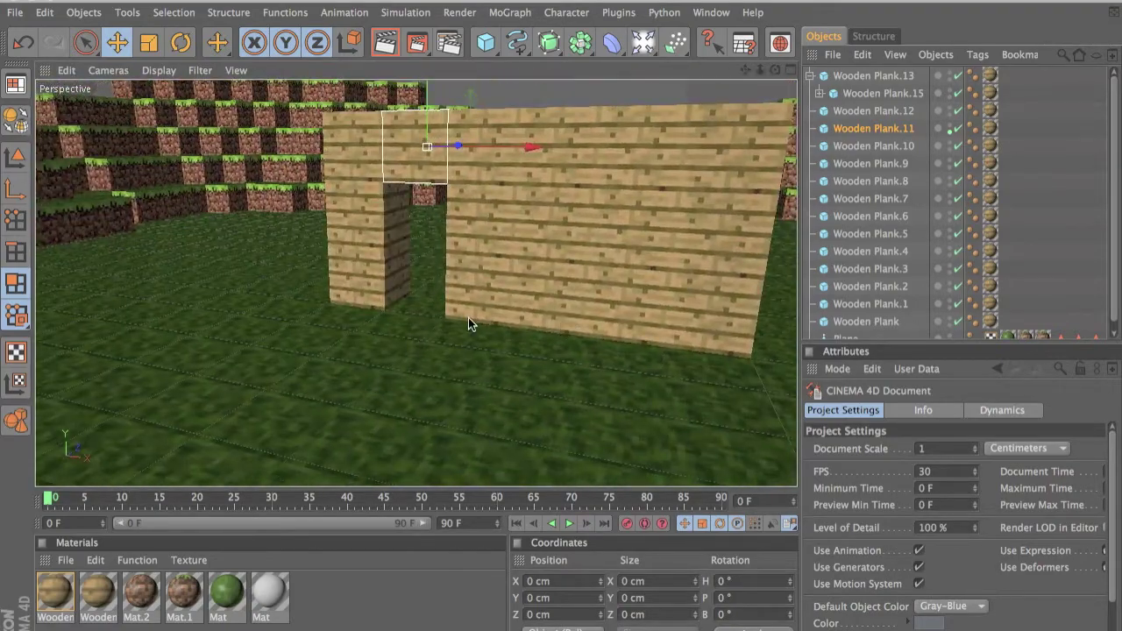
Step: Move the plank block above the doorway up so it sits one level higher than the rest of the wall
{"action": "scroll", "coordinate": [468, 318], "scroll_direction": "down", "scroll_amount": 5}
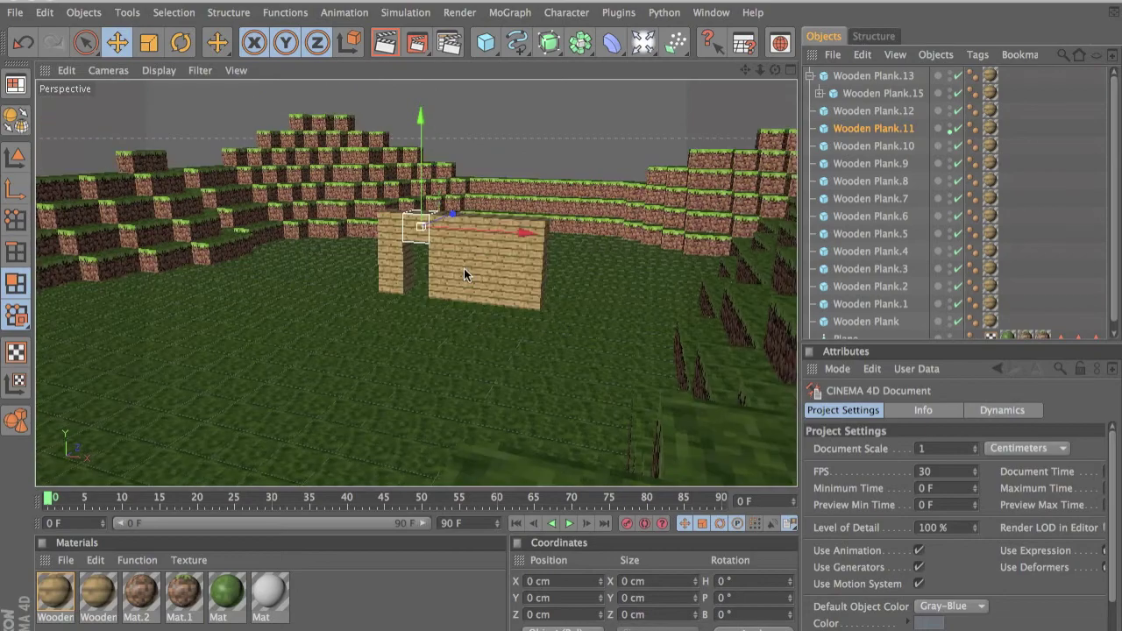
{"action": "left_click_drag", "start_coordinate": [464, 269], "coordinate": [560, 322], "text": "alt"}
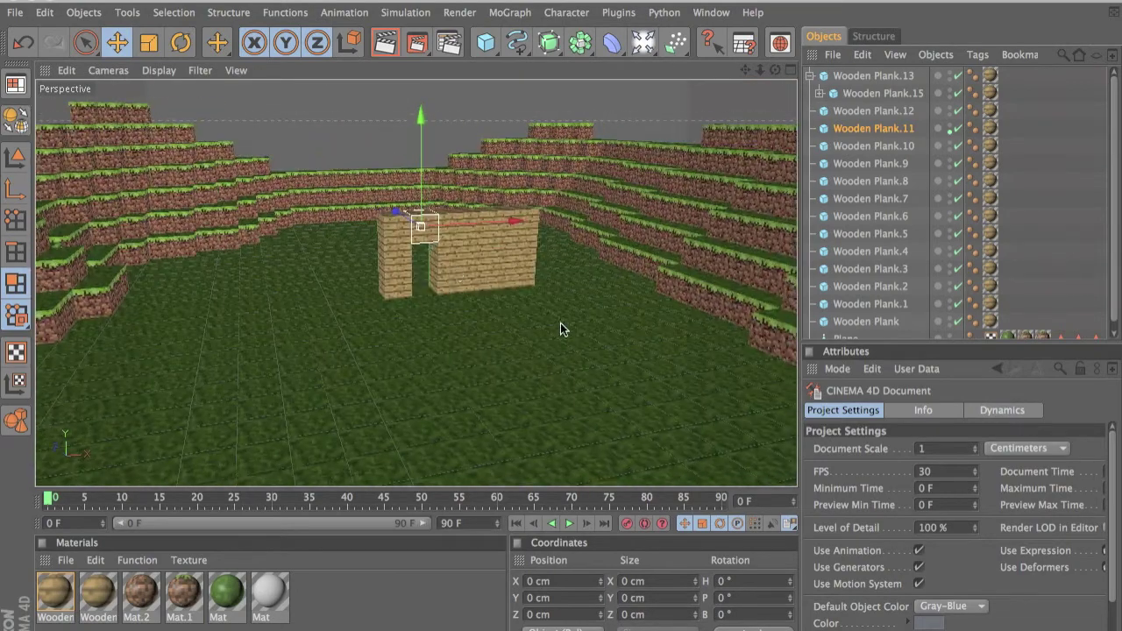
{"action": "scroll", "coordinate": [454, 267], "scroll_direction": "up", "scroll_amount": 5}
{"action": "left_click_drag", "start_coordinate": [423, 145], "coordinate": [561, 322]}
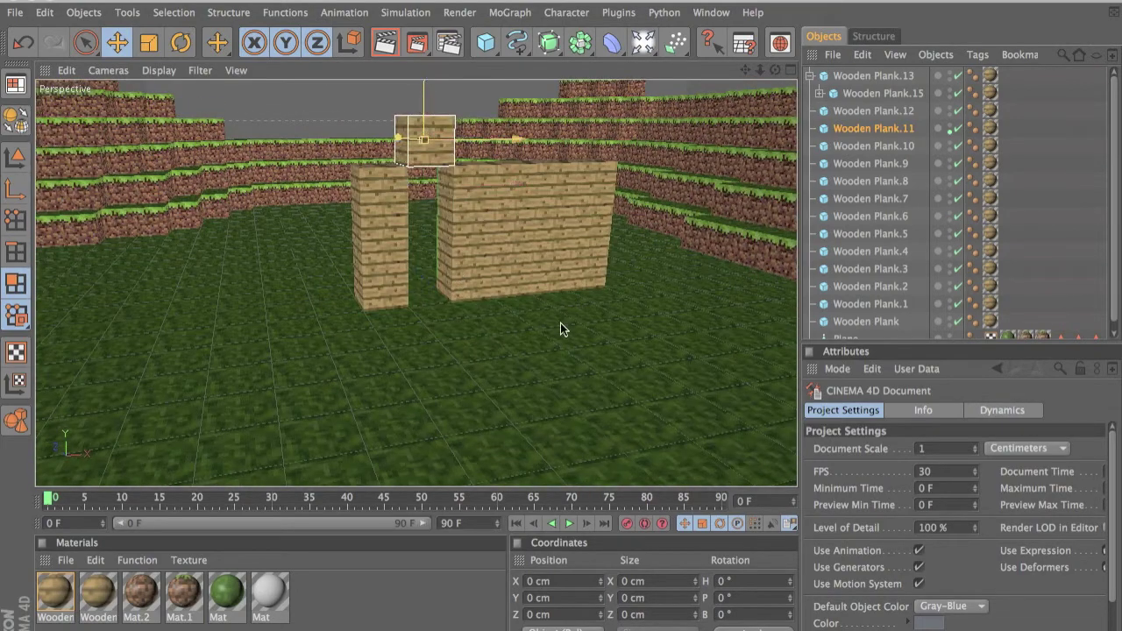
Step: Add a Wooden Plank block to the scene from the Minecraft Blocks presets
{"action": "scroll", "coordinate": [437, 149], "scroll_direction": "down", "scroll_amount": 5}
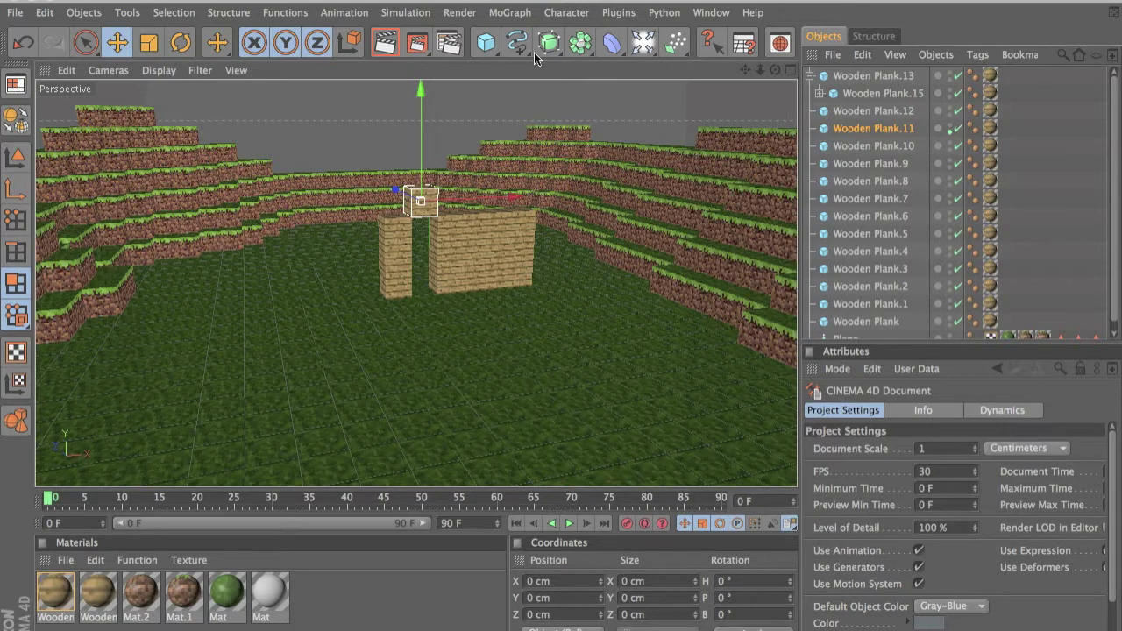
{"action": "left_click", "coordinate": [485, 42]}
{"action": "left_click", "coordinate": [779, 53]}
{"action": "double_click", "coordinate": [488, 518]}
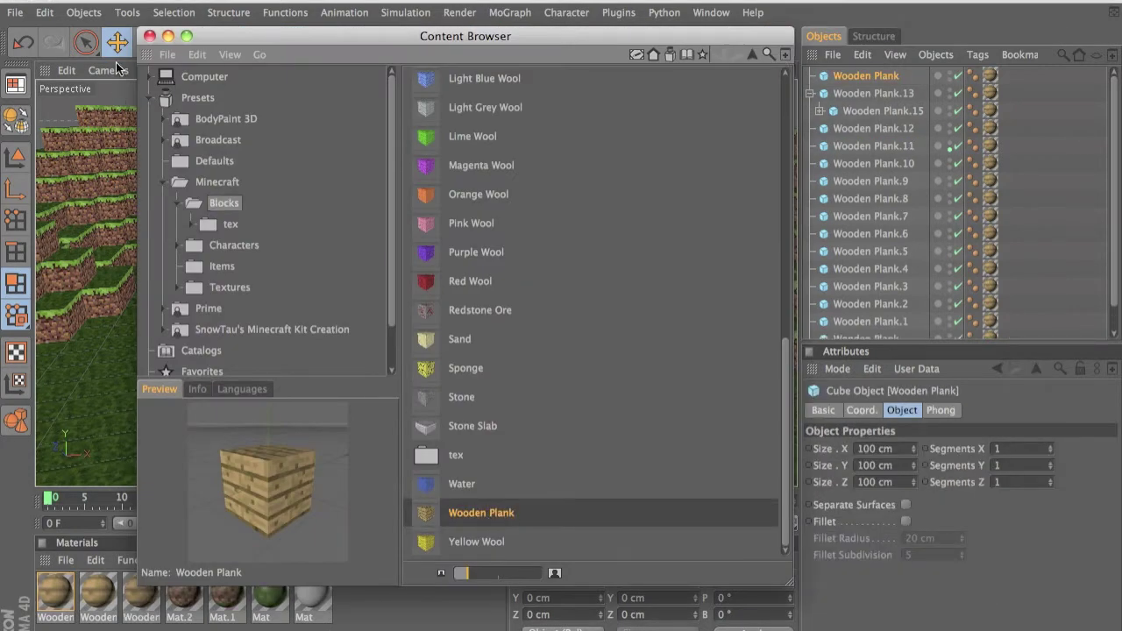
{"action": "left_click", "coordinate": [150, 36]}
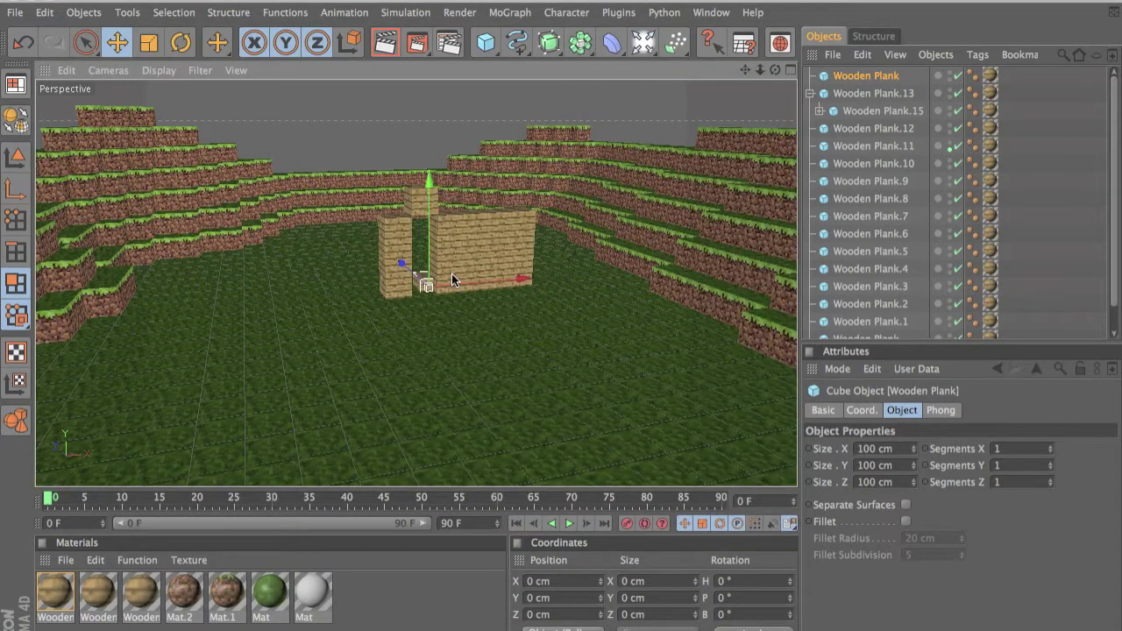
Step: Turn off snapping in the Move tool's snap settings and set the snap radius to 4
{"action": "left_click", "coordinate": [114, 53]}
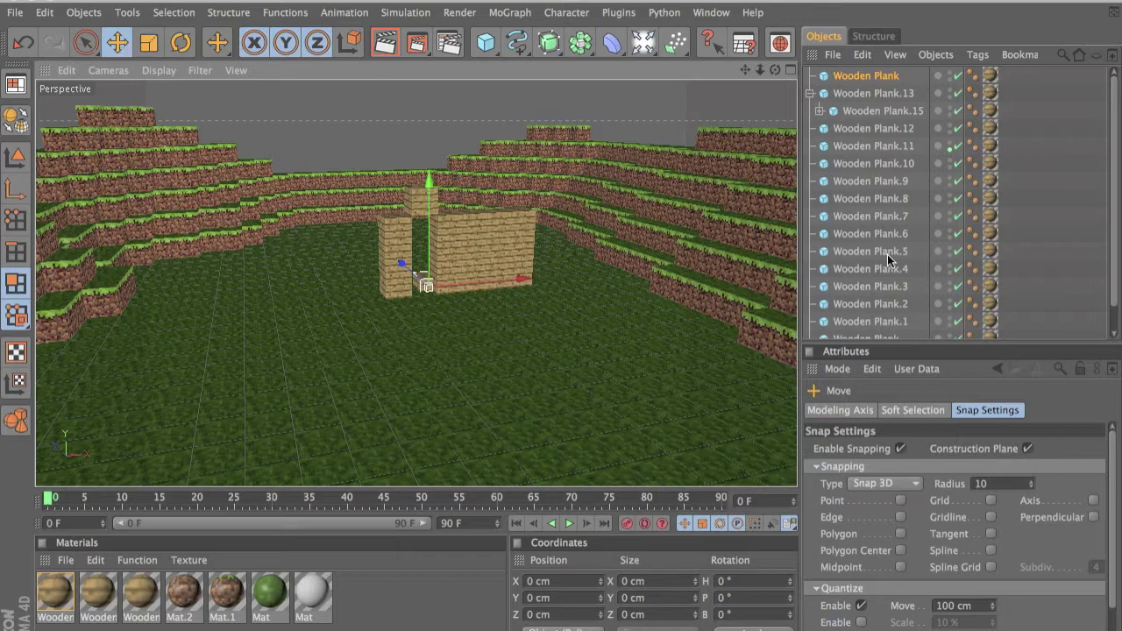
{"action": "left_click", "coordinate": [901, 449]}
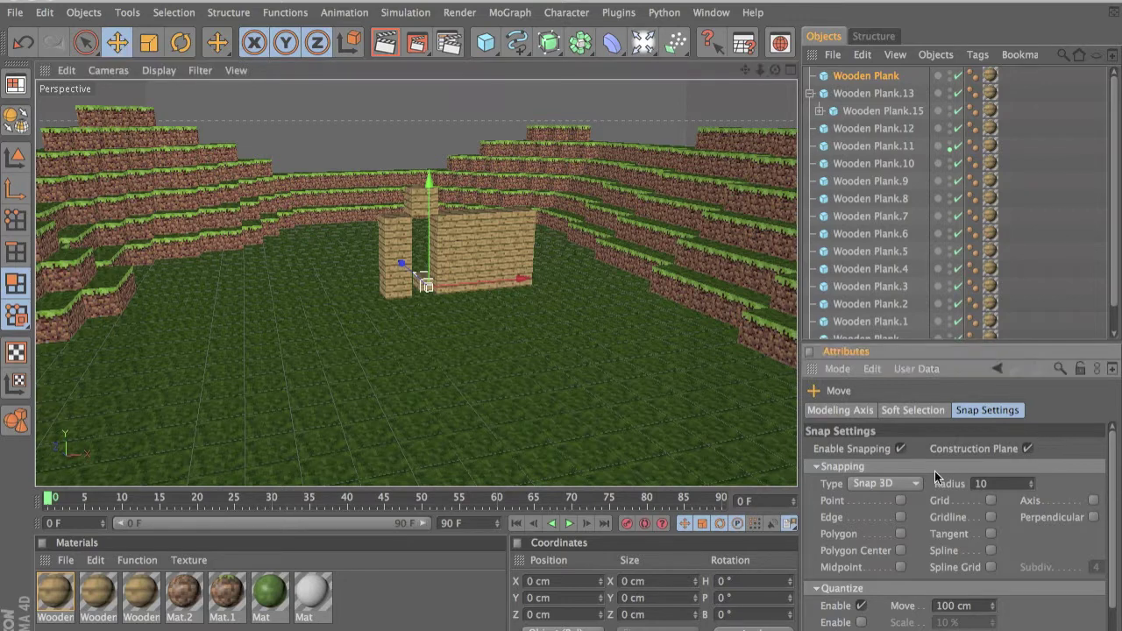
{"action": "scroll", "coordinate": [1027, 453], "scroll_direction": "down", "scroll_amount": 5}
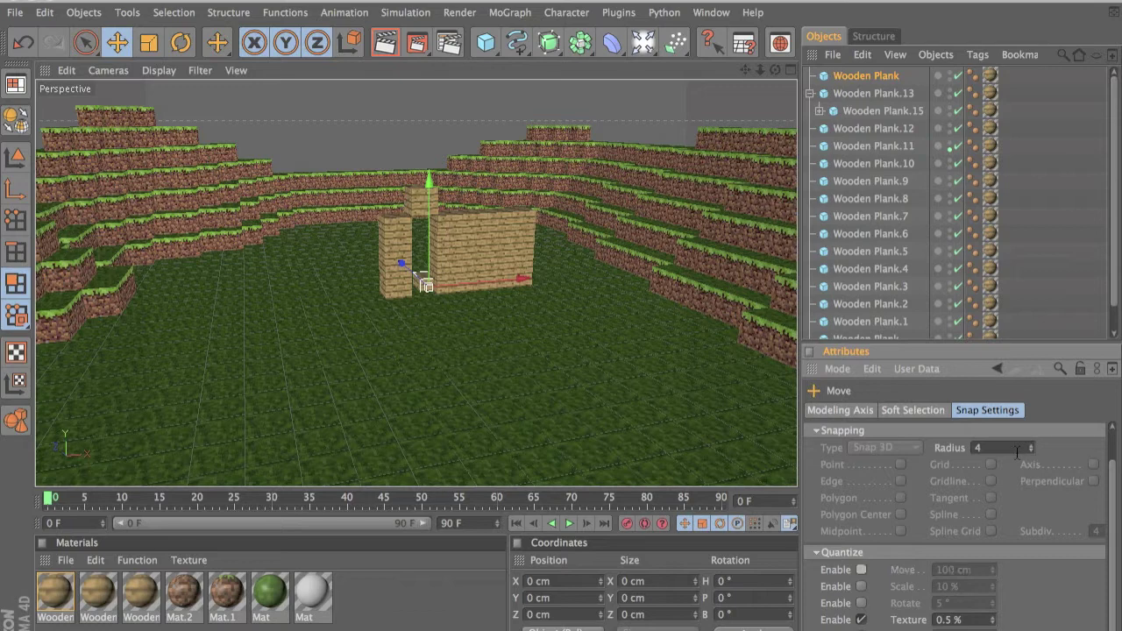
{"action": "scroll", "coordinate": [1018, 452], "scroll_direction": "up", "scroll_amount": 1}
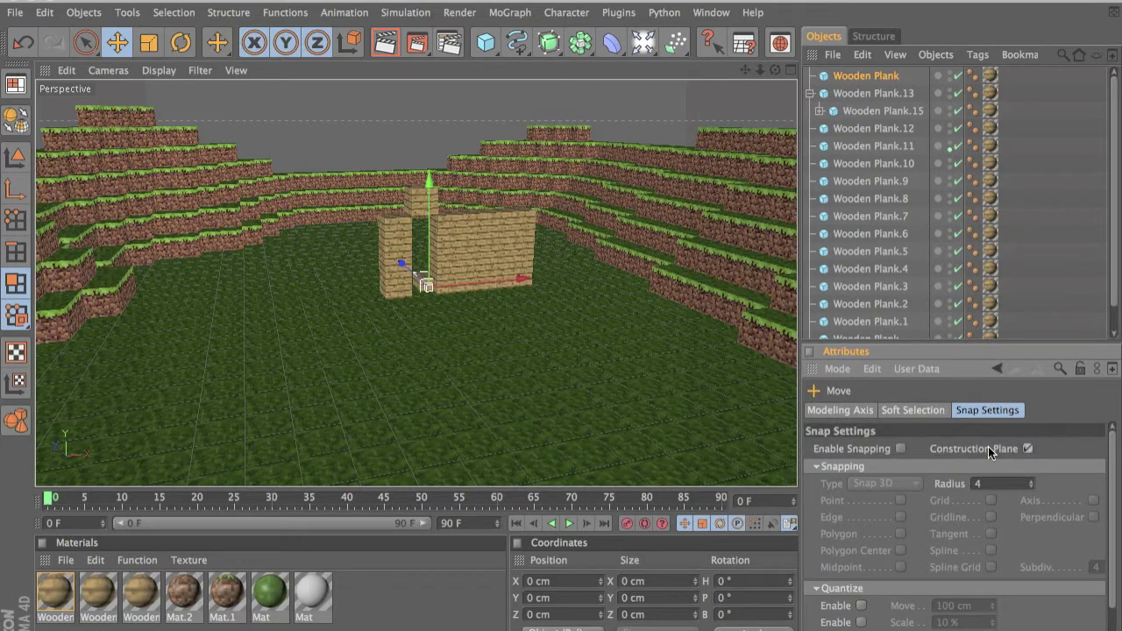
{"action": "scroll", "coordinate": [983, 504], "scroll_direction": "down", "scroll_amount": 1}
{"action": "scroll", "coordinate": [984, 505], "scroll_direction": "up", "scroll_amount": 1}
{"action": "scroll", "coordinate": [984, 504], "scroll_direction": "down", "scroll_amount": 1}
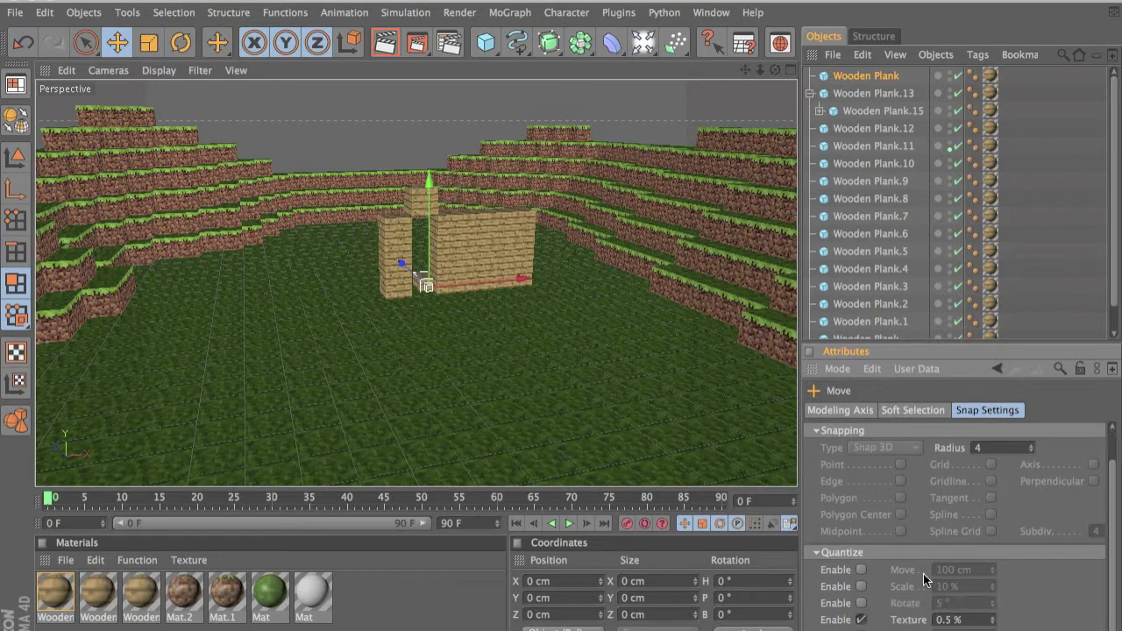
Step: Enable quantizing for the Move tool and set the movement increment to 10 cm
{"action": "scroll", "coordinate": [878, 572], "scroll_direction": "up", "scroll_amount": 1}
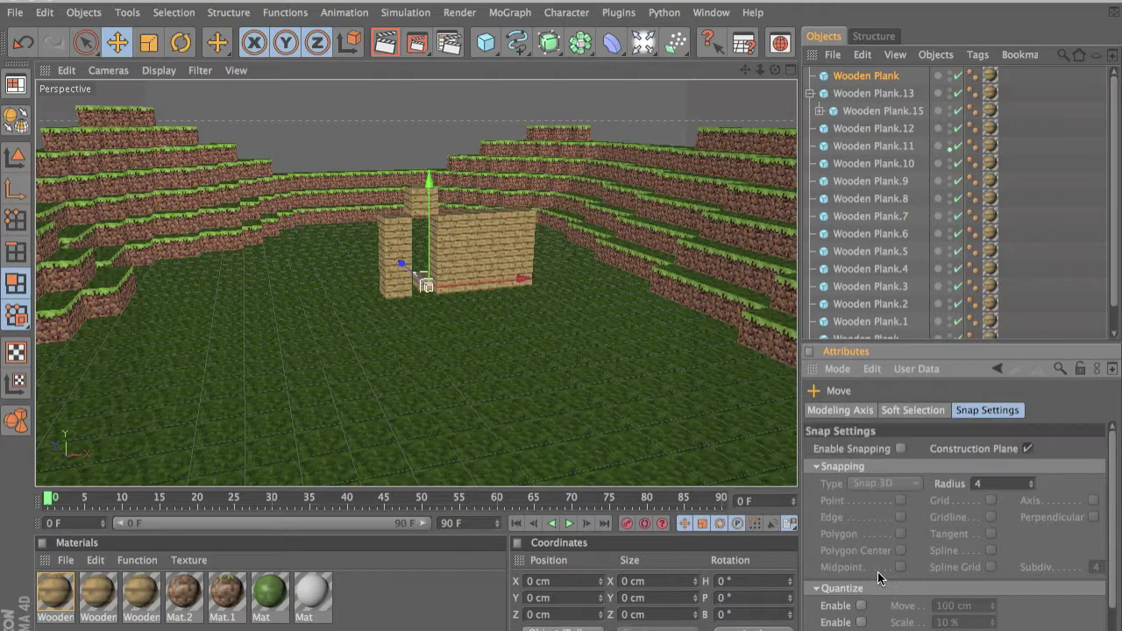
{"action": "scroll", "coordinate": [878, 572], "scroll_direction": "down", "scroll_amount": 1}
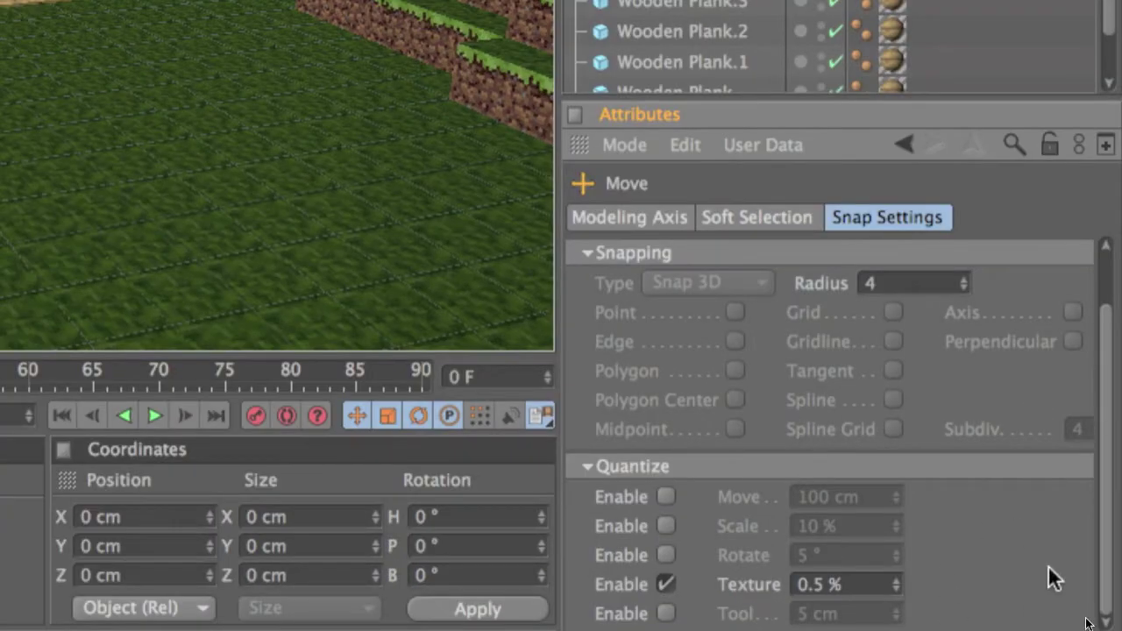
{"action": "left_click", "coordinate": [667, 498]}
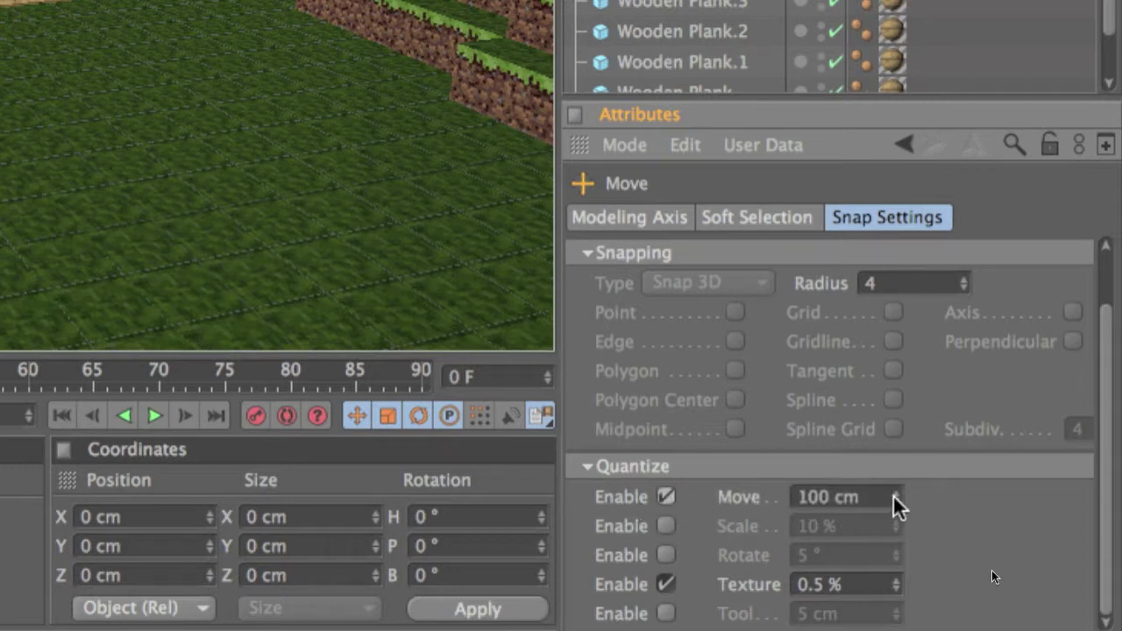
{"action": "left_click_drag", "start_coordinate": [894, 496], "coordinate": [894, 497]}
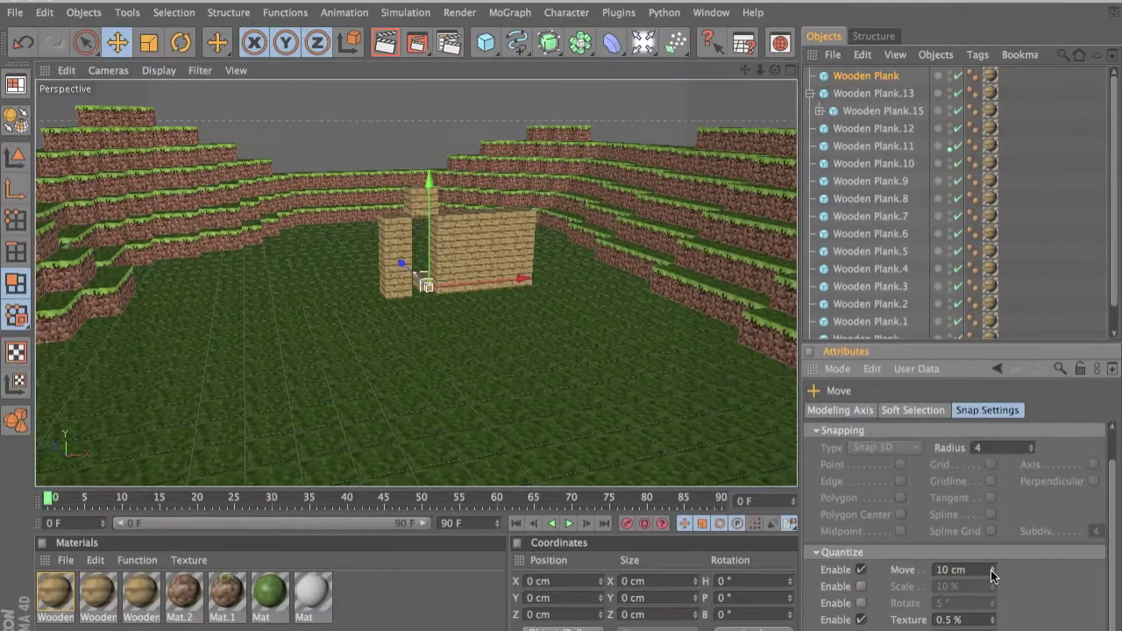
Step: Move the new Wooden Plank block out of the doorway to the grass in front of the wall's wide section
{"action": "scroll", "coordinate": [525, 320], "scroll_direction": "up", "scroll_amount": 5}
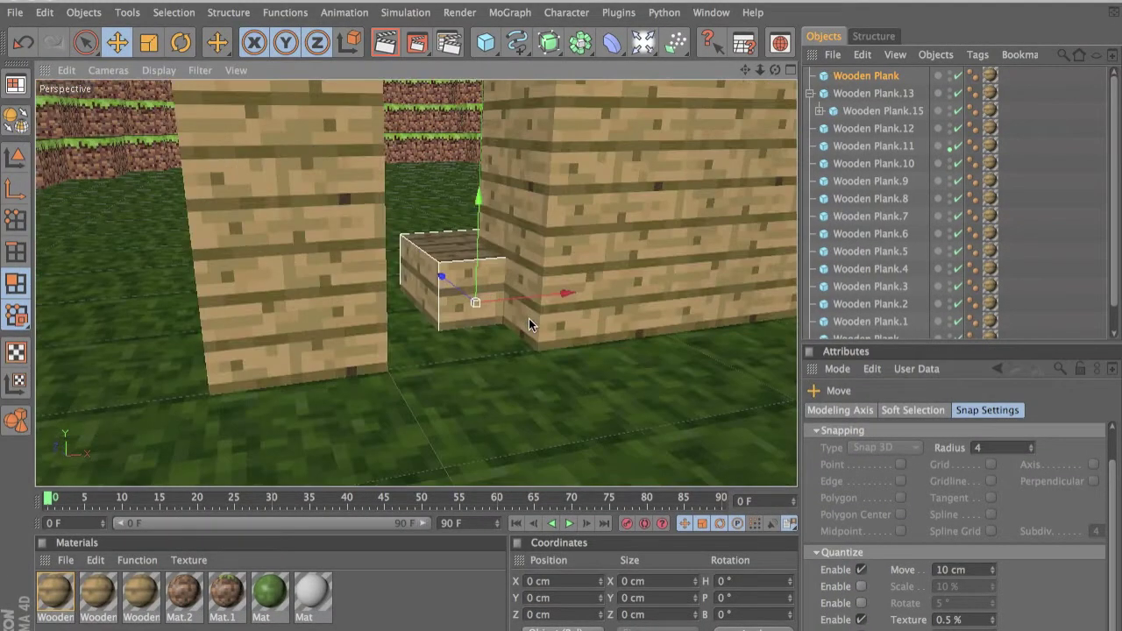
{"action": "scroll", "coordinate": [531, 320], "scroll_direction": "down", "scroll_amount": 3}
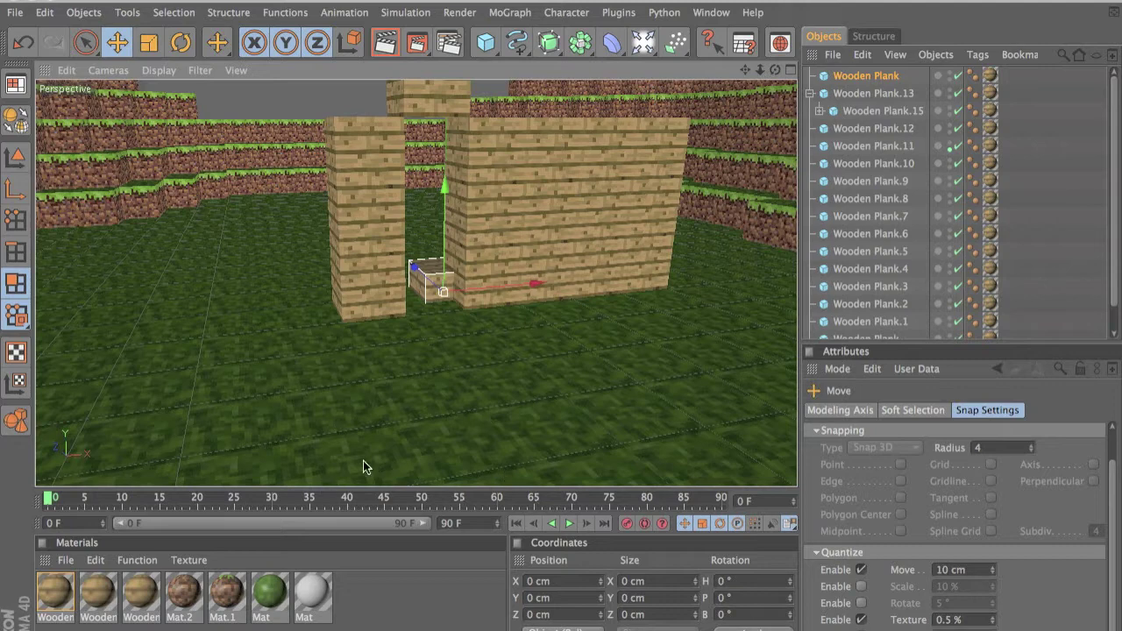
{"action": "left_click_drag", "start_coordinate": [444, 230], "coordinate": [445, 166]}
{"action": "left_click_drag", "start_coordinate": [450, 258], "coordinate": [586, 348]}
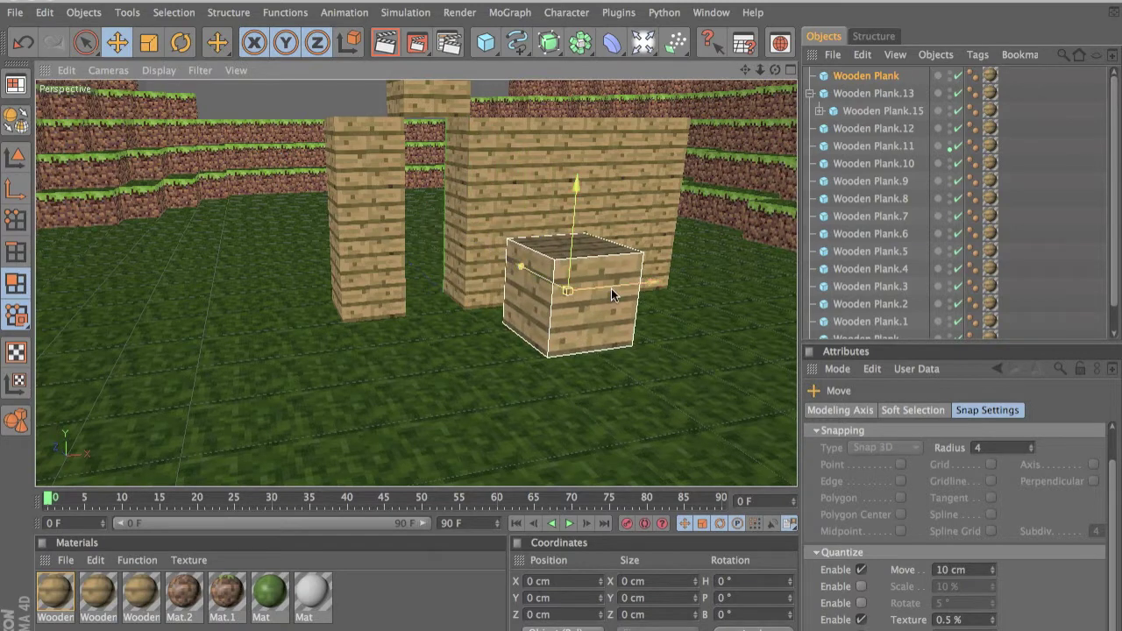
{"action": "left_click_drag", "start_coordinate": [572, 249], "coordinate": [569, 296]}
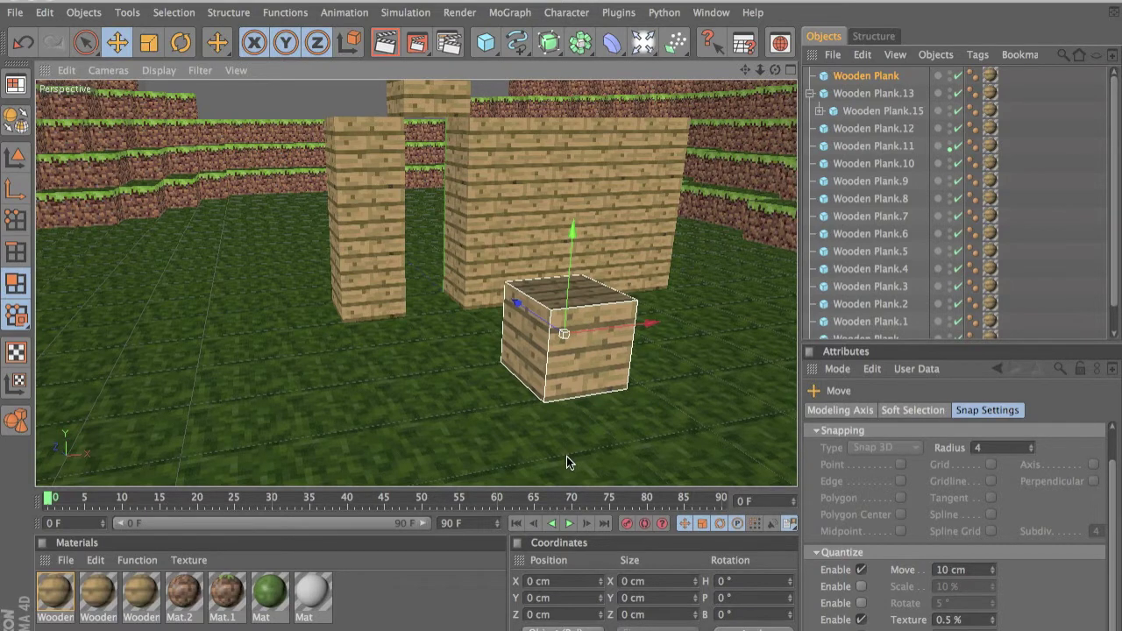
Step: Set the new Wooden Plank block's X and Y positions to 50 cm each
{"action": "left_click_drag", "start_coordinate": [561, 324], "coordinate": [560, 323], "text": "alt"}
{"action": "mouse_move", "coordinate": [567, 253]}
{"action": "left_mouse_down"}
{"action": "mouse_move", "coordinate": [560, 322]}
{"action": "mouse_move", "coordinate": [568, 254]}
{"action": "left_mouse_up"}
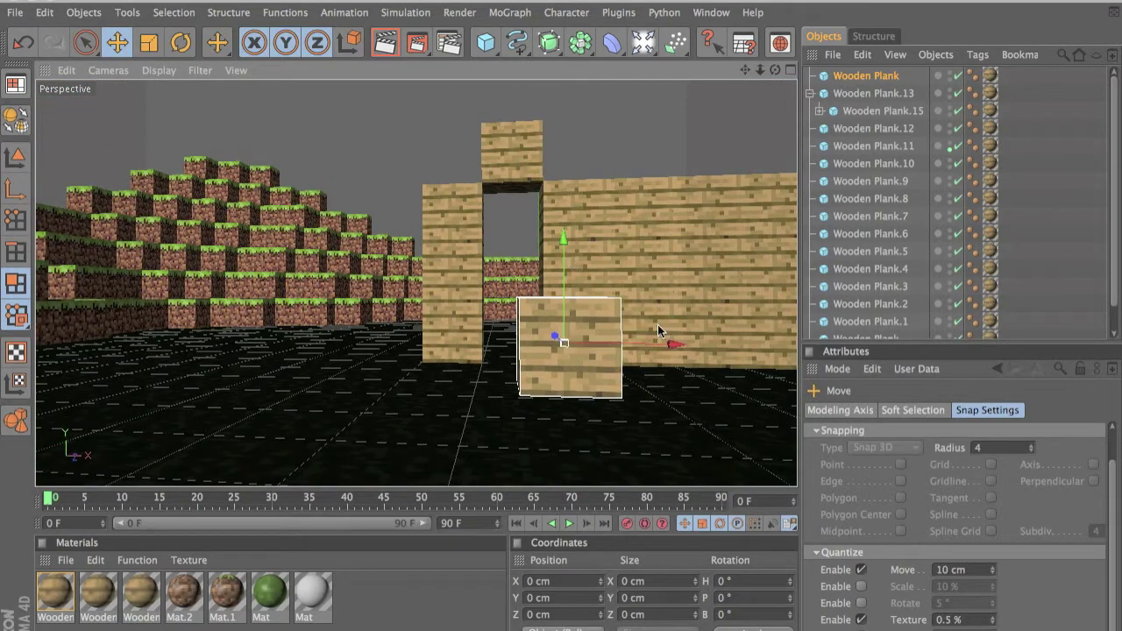
{"action": "left_click", "coordinate": [893, 77]}
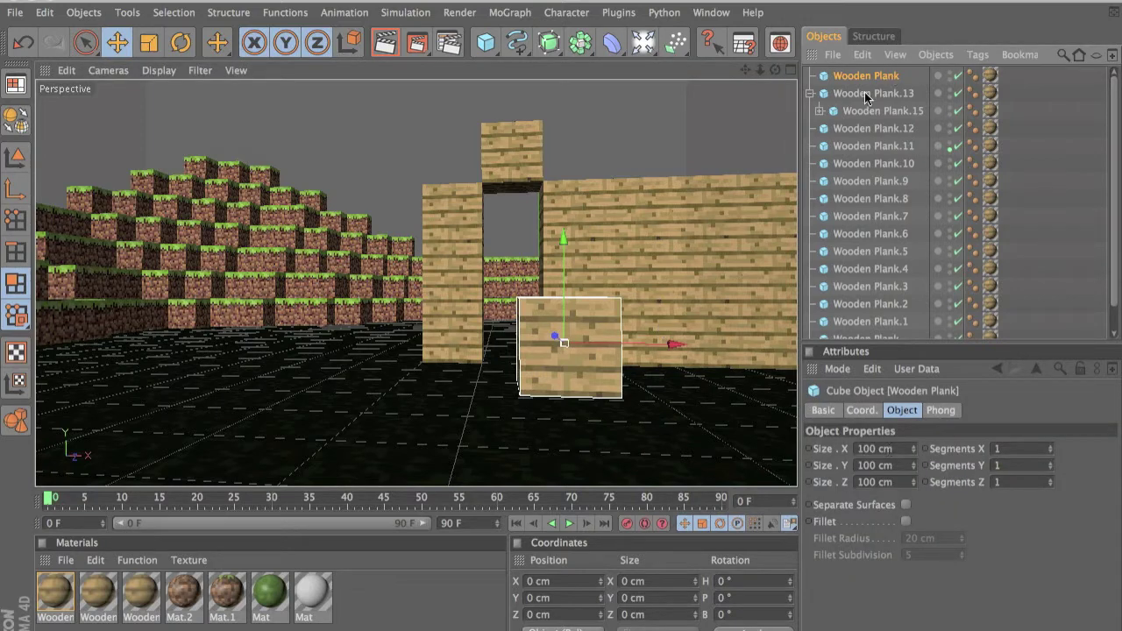
{"action": "left_click", "coordinate": [881, 405]}
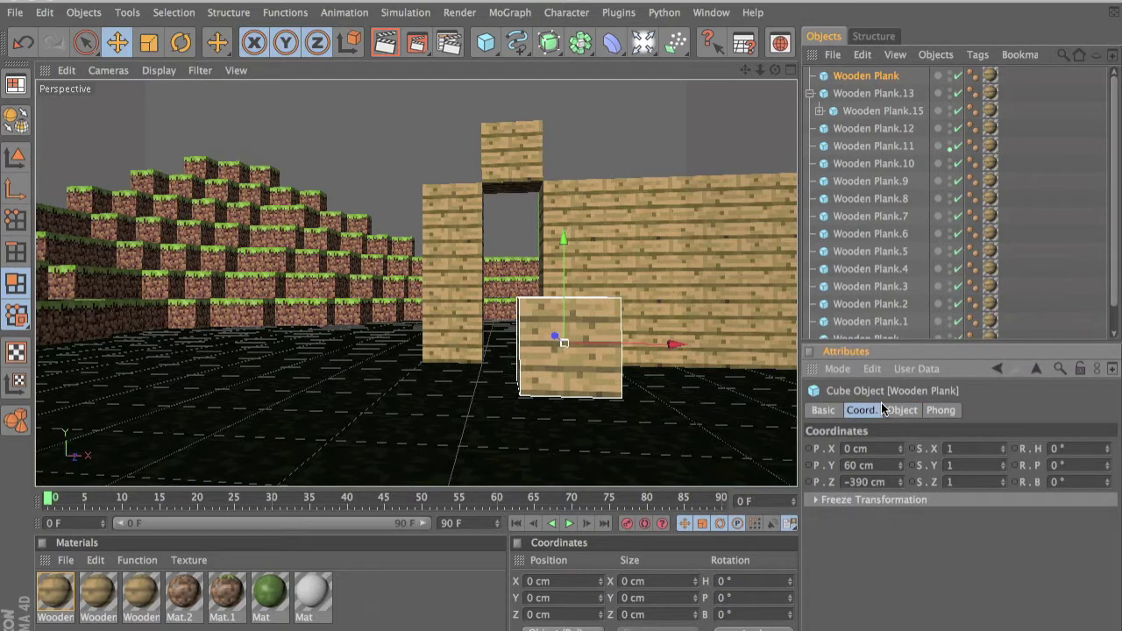
{"action": "key", "text": "super+a"}
{"action": "key", "text": "BackSpace"}
{"action": "type", "text": "50"}
{"action": "key", "text": "Return"}
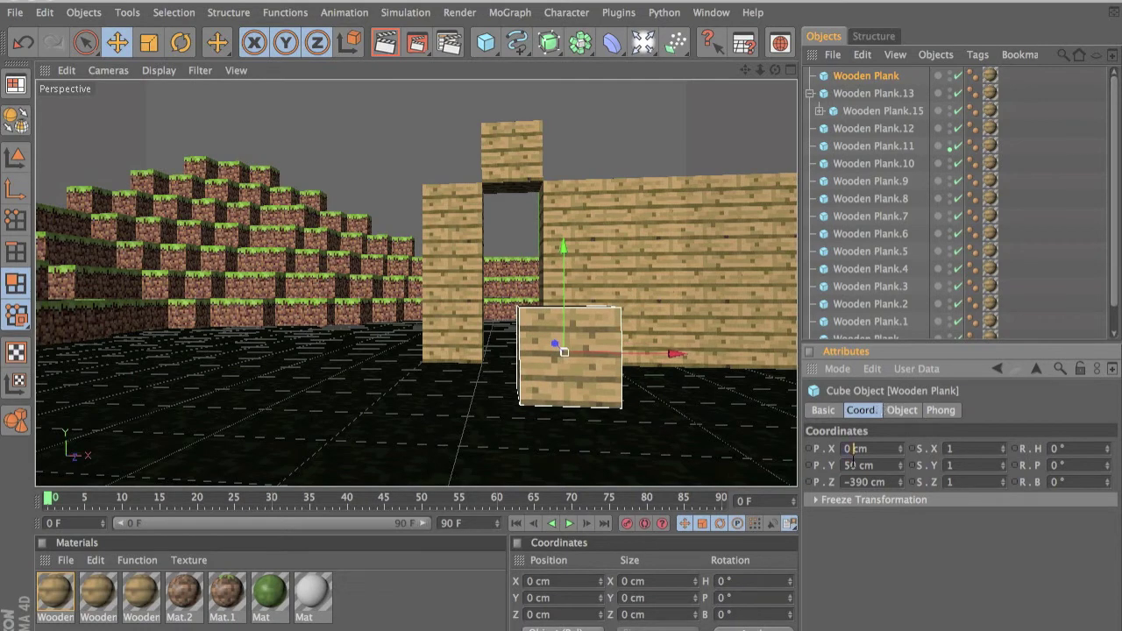
{"action": "left_click", "coordinate": [854, 449]}
{"action": "type", "text": "50"}
{"action": "key", "text": "Return"}
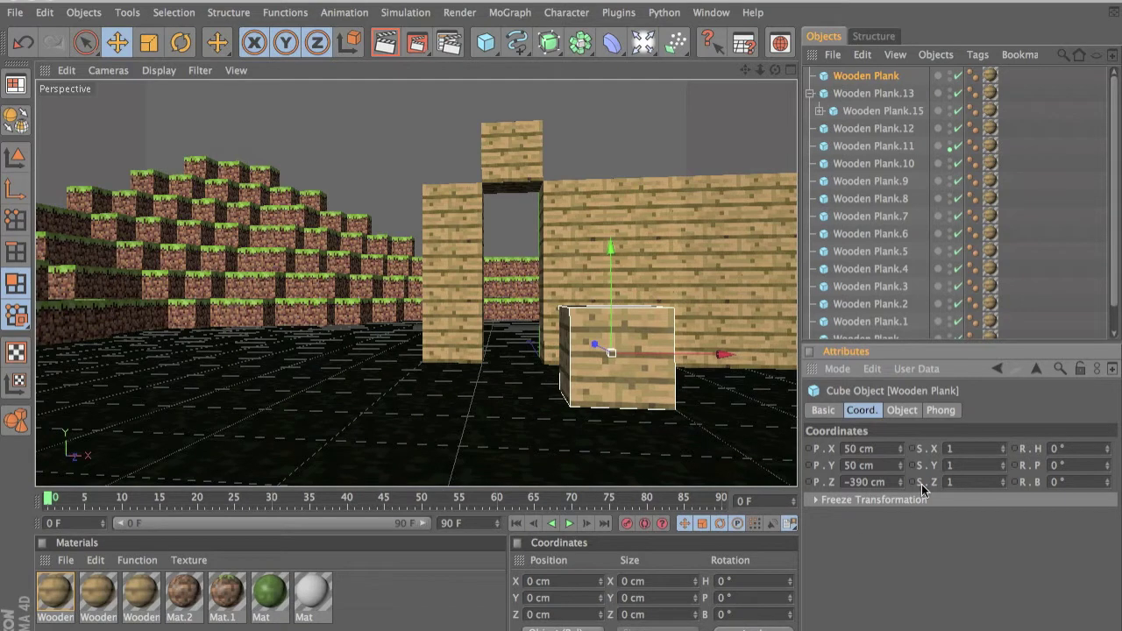
Step: Try Z positions of 150, 50, -150 and -300 cm for the new Wooden Plank block
{"action": "double_click", "coordinate": [866, 482]}
{"action": "key", "text": "BackSpace"}
{"action": "type", "text": "150"}
{"action": "key", "text": "Return"}
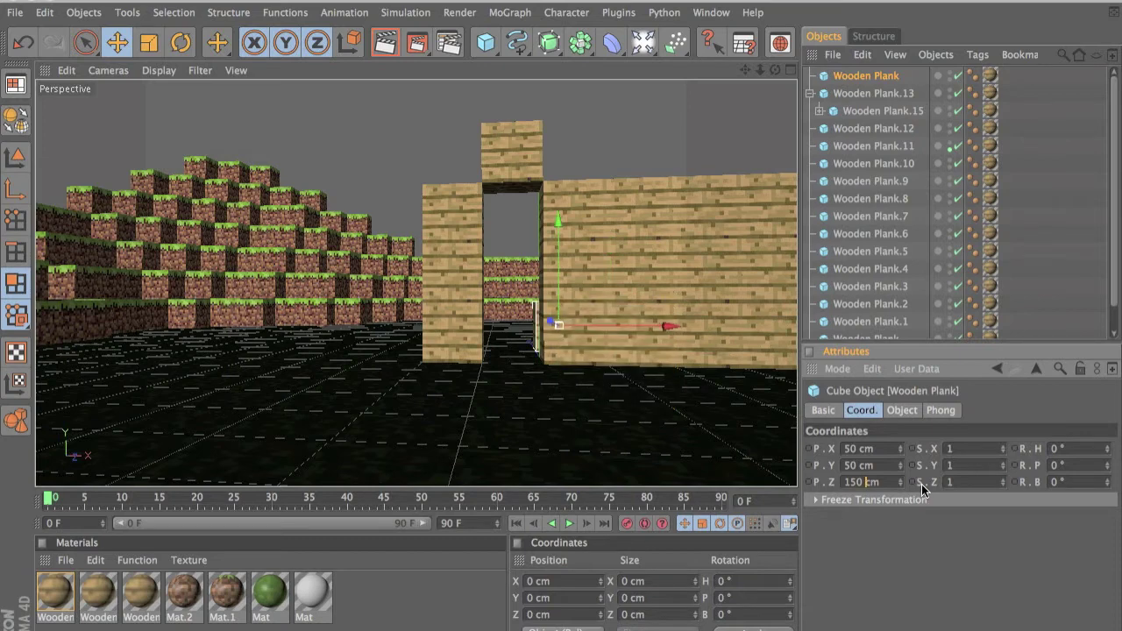
{"action": "key", "text": "super+a"}
{"action": "type", "text": "50"}
{"action": "key", "text": "Return"}
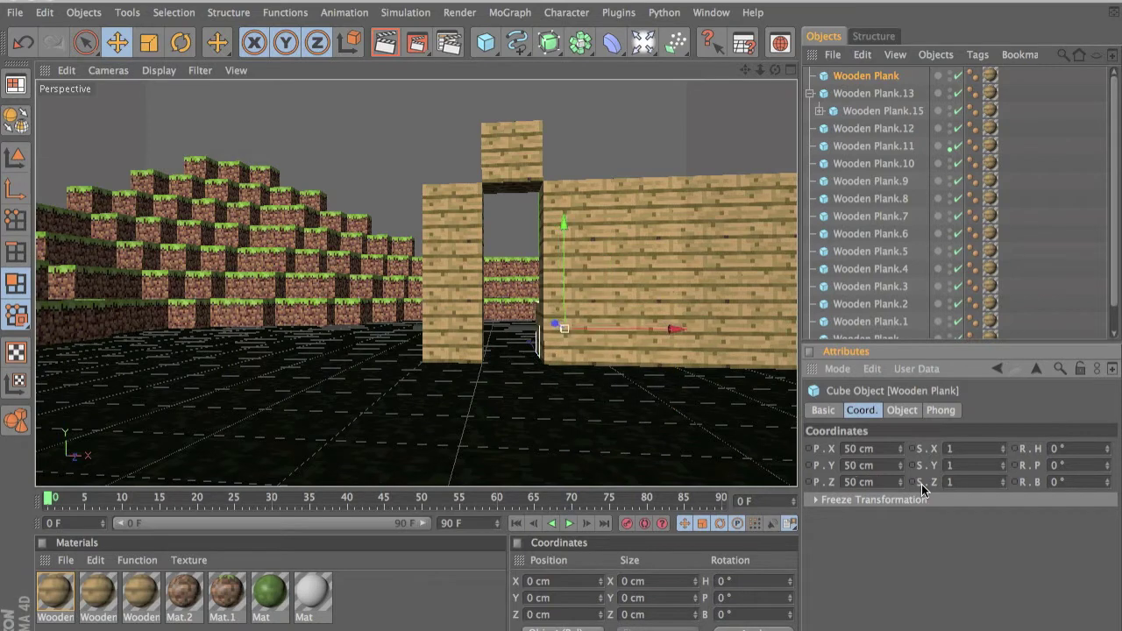
{"action": "key", "text": "super+a"}
{"action": "type", "text": "-150"}
{"action": "key", "text": "Return"}
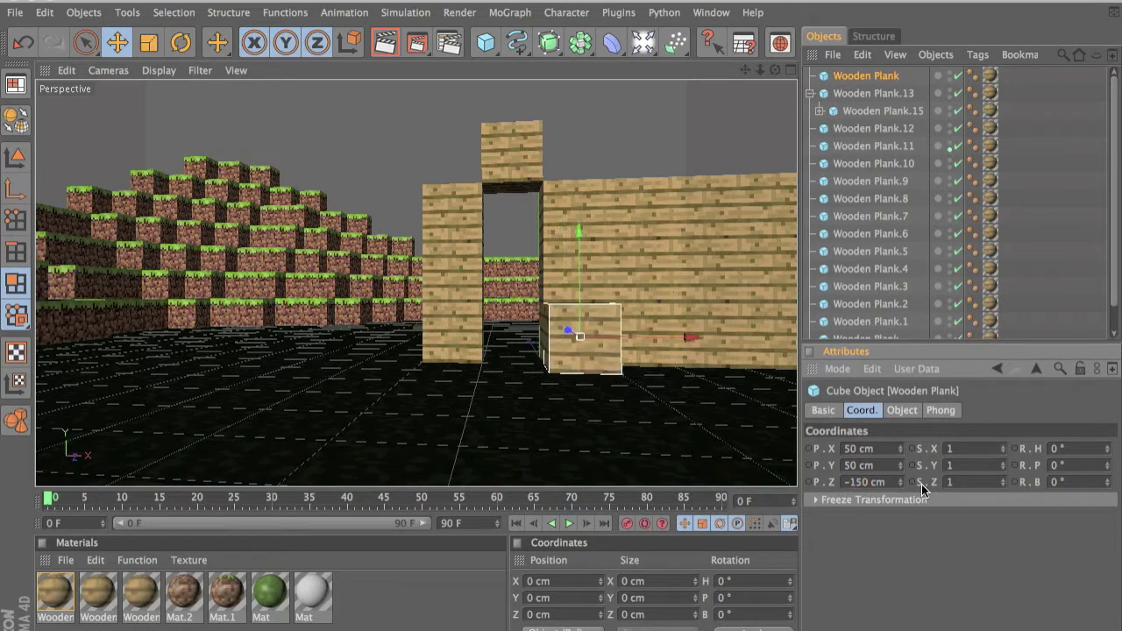
{"action": "key", "text": "ctrl+a"}
{"action": "type", "text": "-300"}
{"action": "key", "text": "Return"}
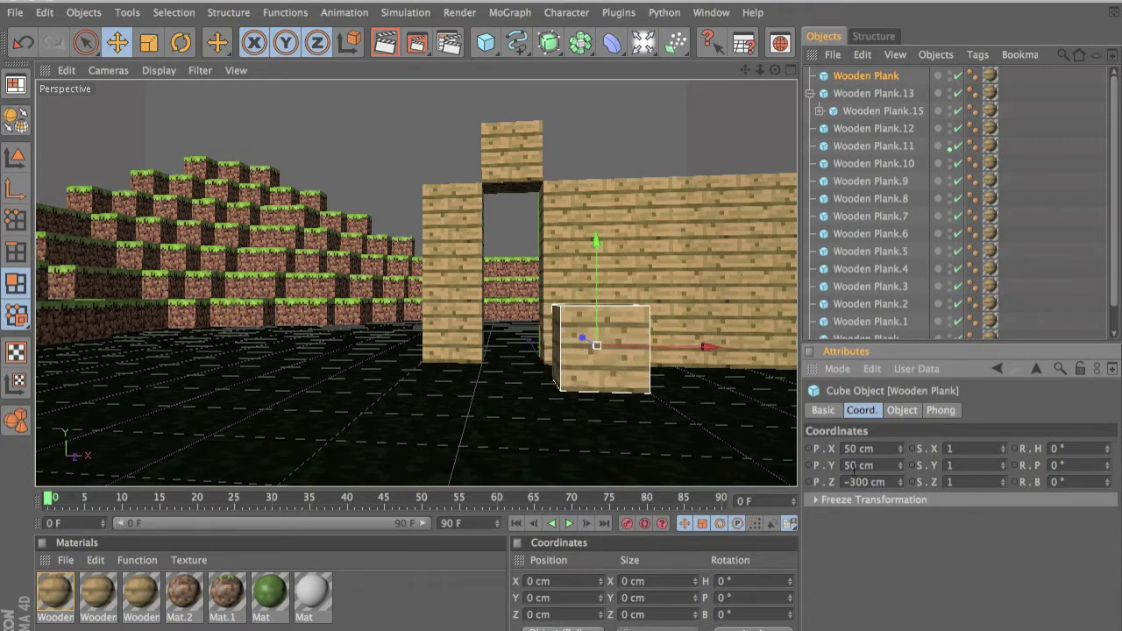
Step: Set the new Wooden Plank block's Z position to -450 cm
{"action": "key", "text": "ctrl+a"}
{"action": "key", "text": "BackSpace"}
{"action": "type", "text": "-450"}
{"action": "key", "text": "Return"}
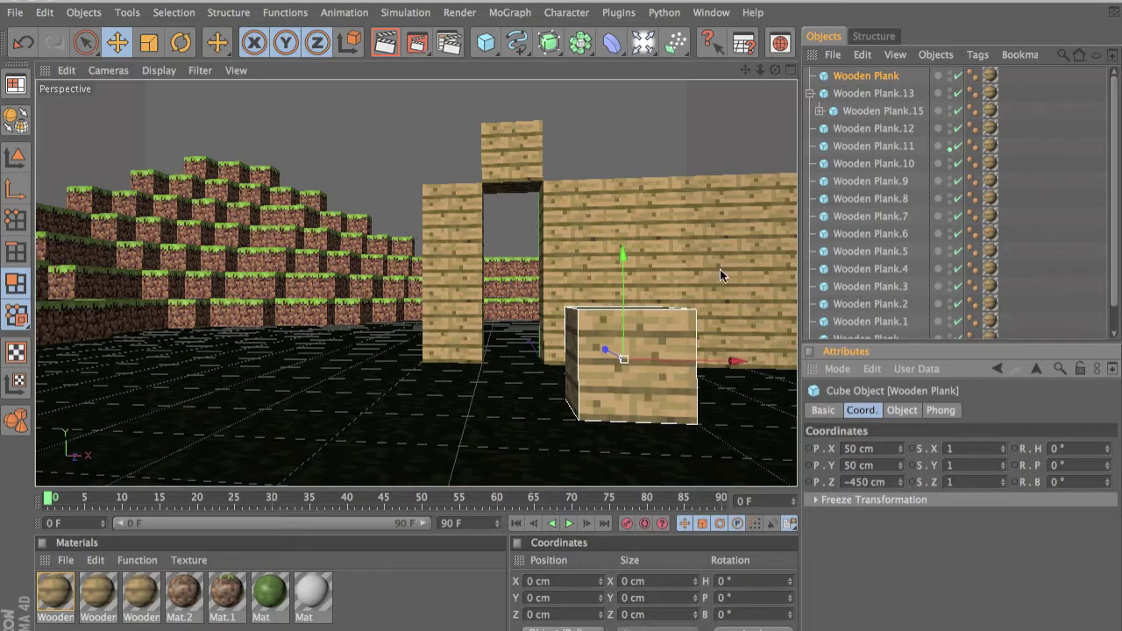
Step: Set the Move tool's quantized movement increment to 100 cm
{"action": "left_click_drag", "start_coordinate": [731, 335], "coordinate": [561, 329], "text": "alt"}
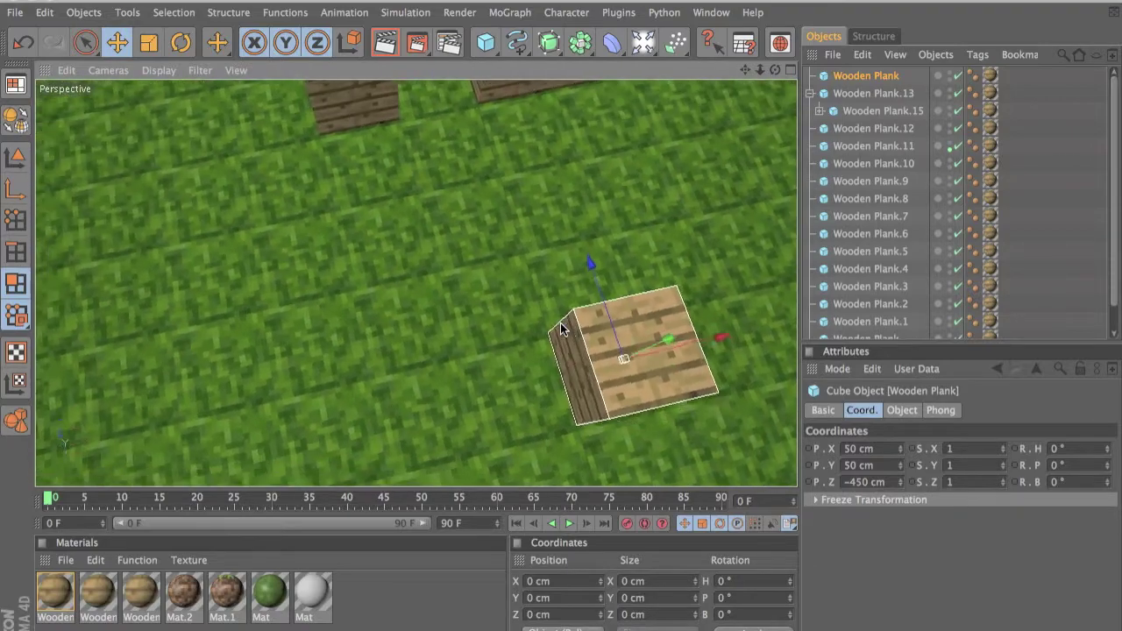
{"action": "left_click_drag", "start_coordinate": [562, 328], "coordinate": [710, 333], "text": "alt"}
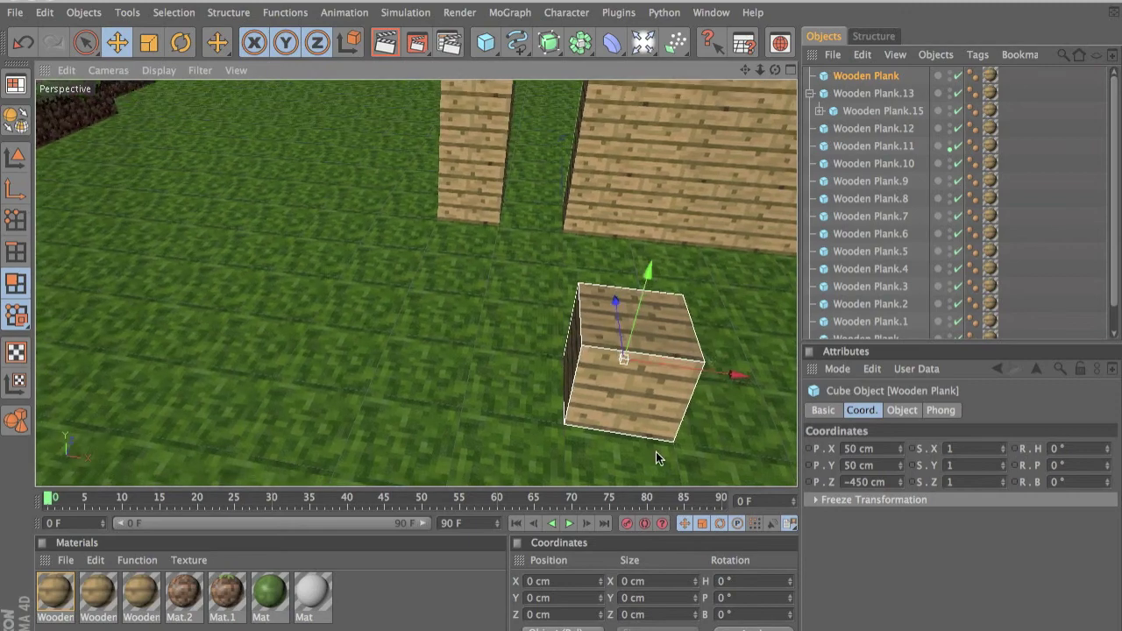
{"action": "scroll", "coordinate": [656, 451], "scroll_direction": "down", "scroll_amount": 10}
{"action": "scroll", "coordinate": [656, 451], "scroll_direction": "up", "scroll_amount": 7}
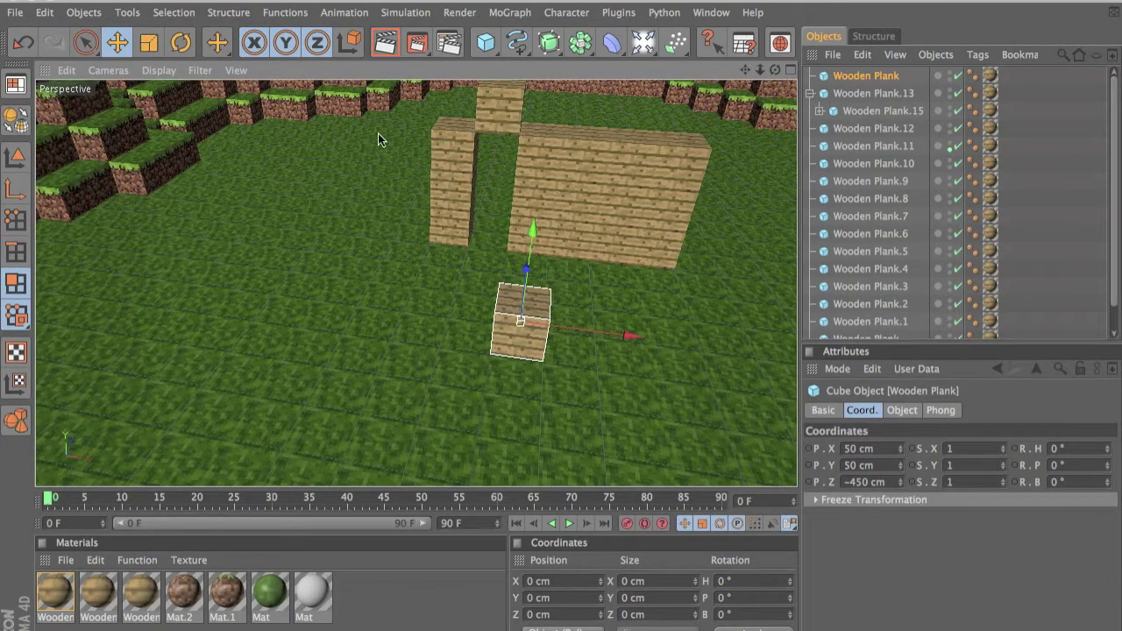
{"action": "left_click", "coordinate": [117, 44]}
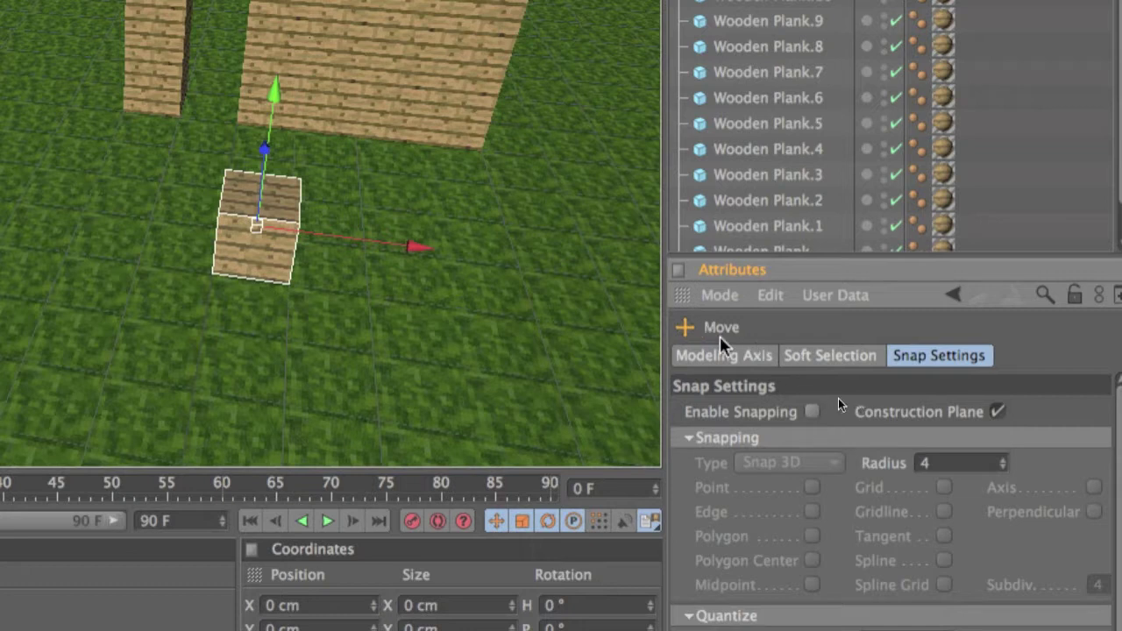
{"action": "scroll", "coordinate": [901, 513], "scroll_direction": "down", "scroll_amount": 2}
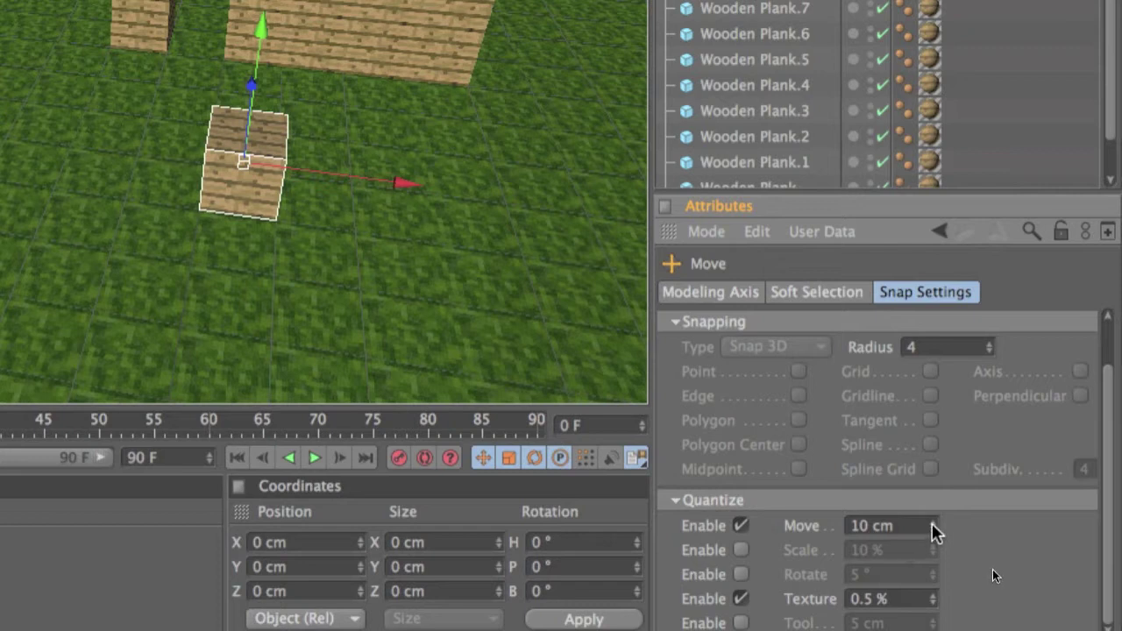
{"action": "left_click_drag", "start_coordinate": [936, 532], "coordinate": [935, 531]}
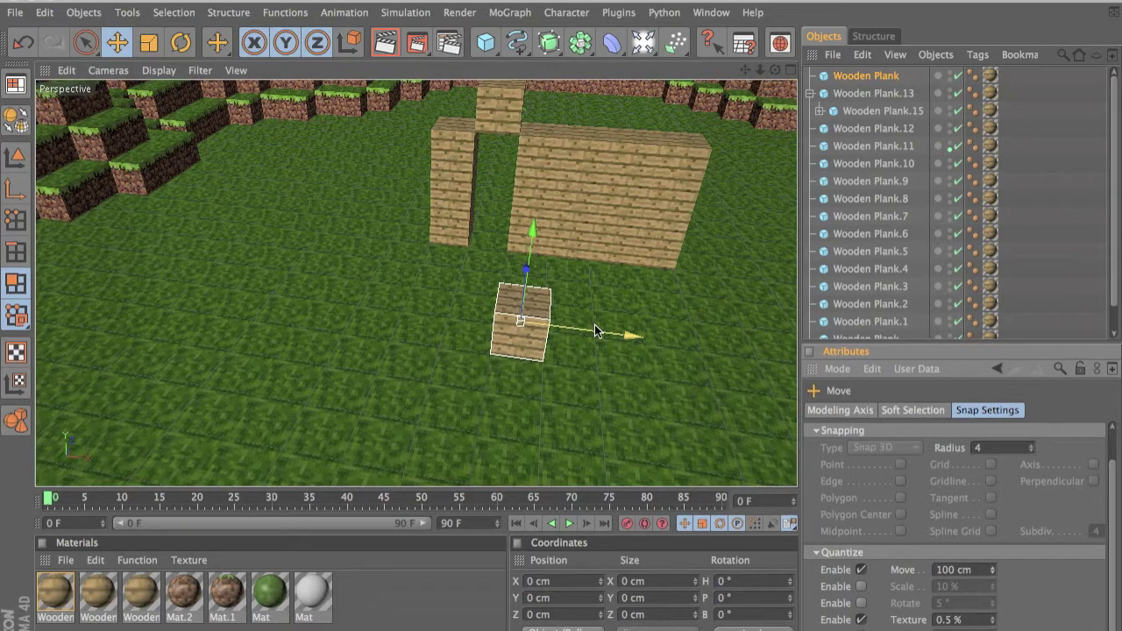
Step: Duplicate the block twice along X, placing the copies at 250 cm and 150 cm to form a three-block row
{"action": "left_click_drag", "start_coordinate": [595, 324], "coordinate": [527, 321], "text": "ctrl"}
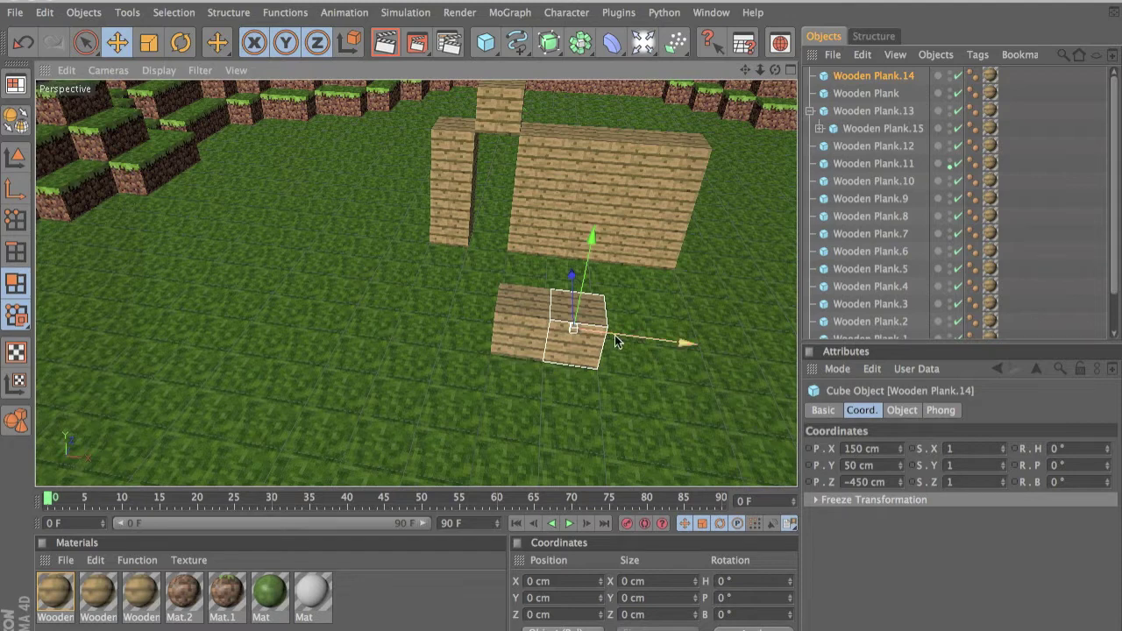
{"action": "left_click_drag", "start_coordinate": [617, 342], "coordinate": [672, 353]}
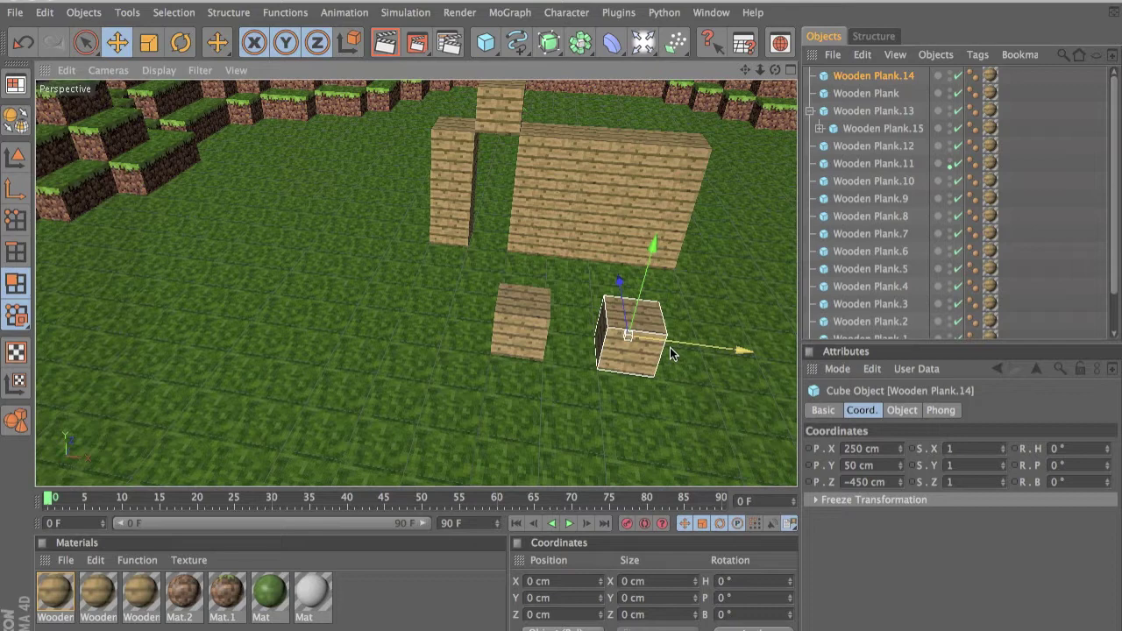
{"action": "key", "text": "super+v"}
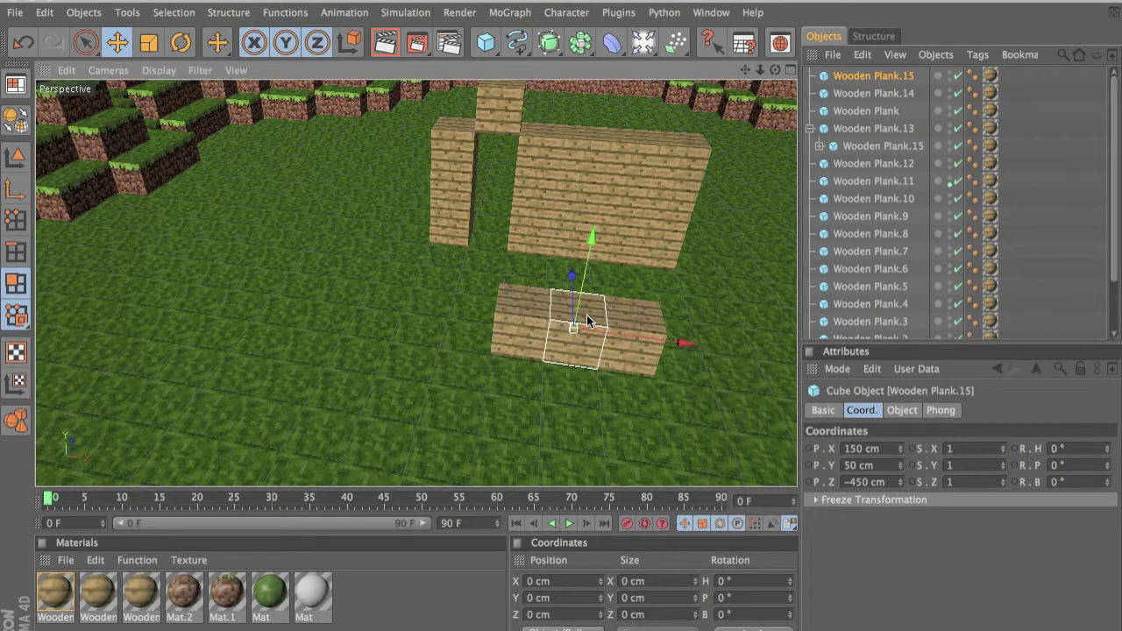
Step: Stack copies on the row as steps: one above the middle block at Y 150 cm and two above the outer block beyond it
{"action": "key", "text": "super+v"}
{"action": "left_click_drag", "start_coordinate": [588, 272], "coordinate": [597, 229]}
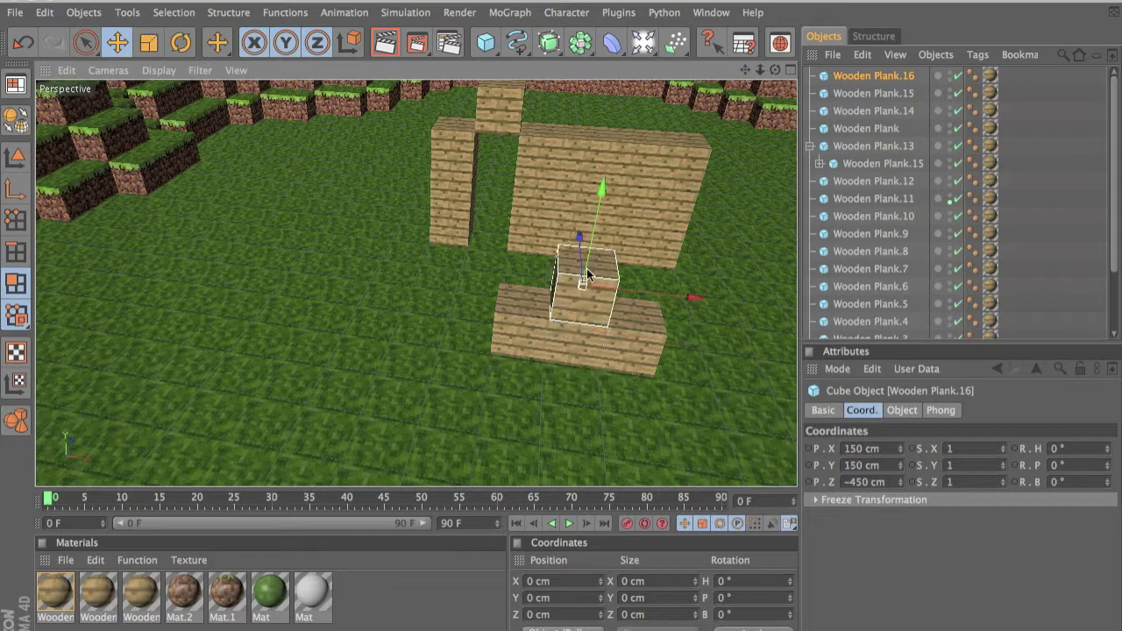
{"action": "key", "text": "ctrl+v"}
{"action": "left_click_drag", "start_coordinate": [605, 292], "coordinate": [561, 323]}
{"action": "key", "text": "ctrl+v"}
{"action": "key", "text": "super+v"}
{"action": "key", "text": "Delete"}
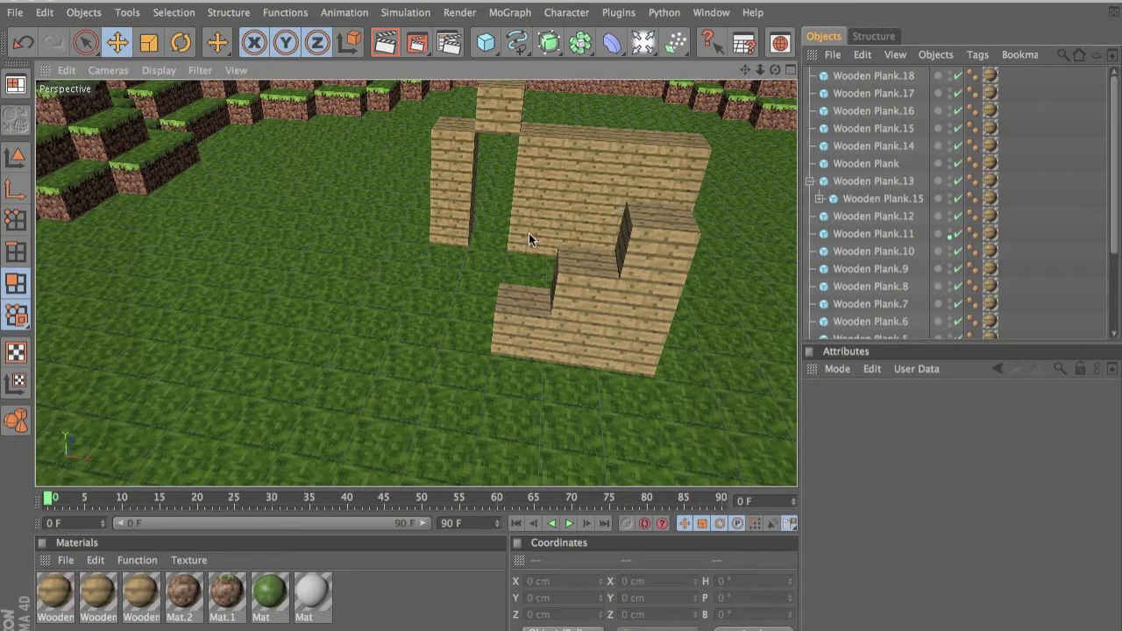
Step: Complete the wall's third course with two block copies at X 150 cm and X 50 cm, both at Y 250 cm
{"action": "key", "text": "ctrl+v"}
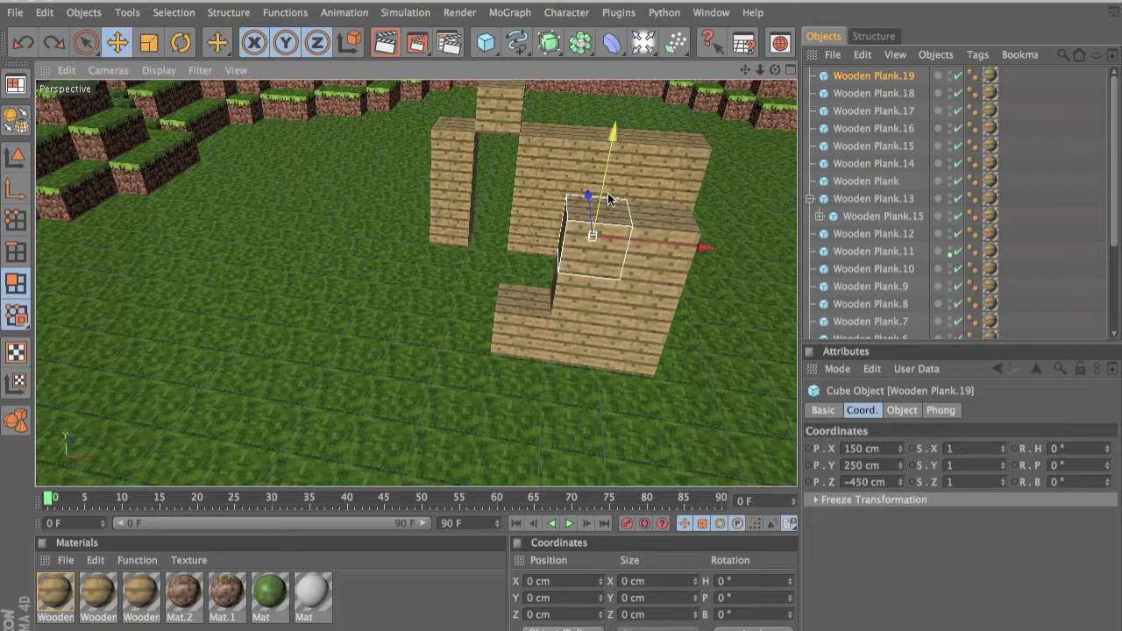
{"action": "key", "text": "ctrl+v"}
{"action": "left_click_drag", "start_coordinate": [611, 200], "coordinate": [561, 325]}
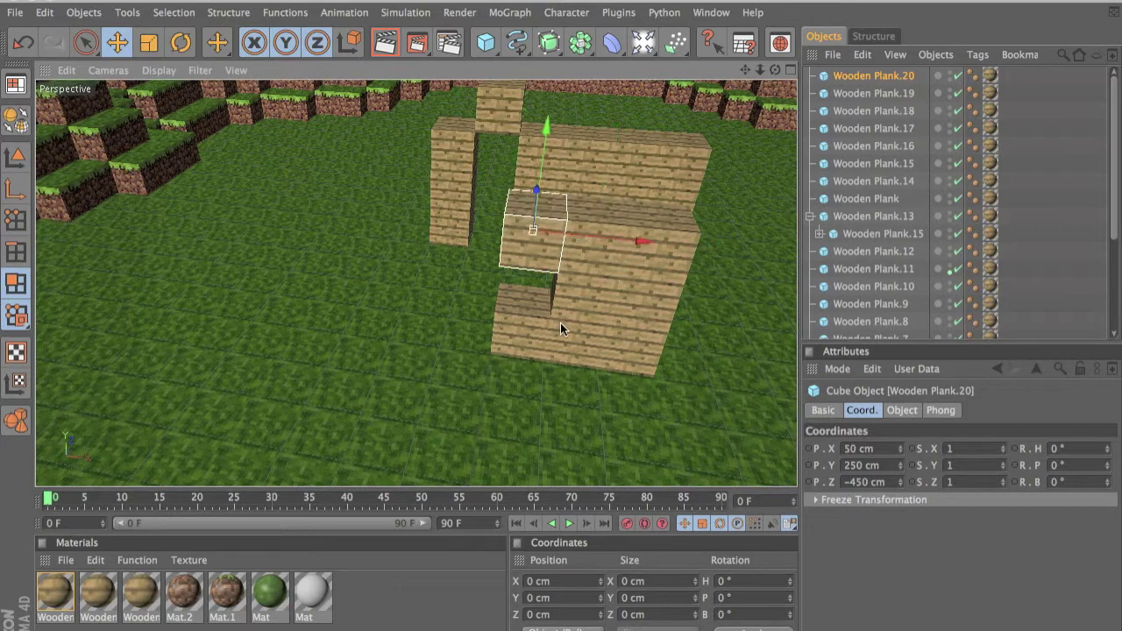
Step: Fill the remaining gap in the wall with a block copy at X 50 cm and Y 150 cm
{"action": "left_click_drag", "start_coordinate": [548, 187], "coordinate": [560, 322]}
{"action": "key", "text": "ctrl+z"}
{"action": "key", "text": "ctrl+z"}
{"action": "key", "text": "ctrl+v"}
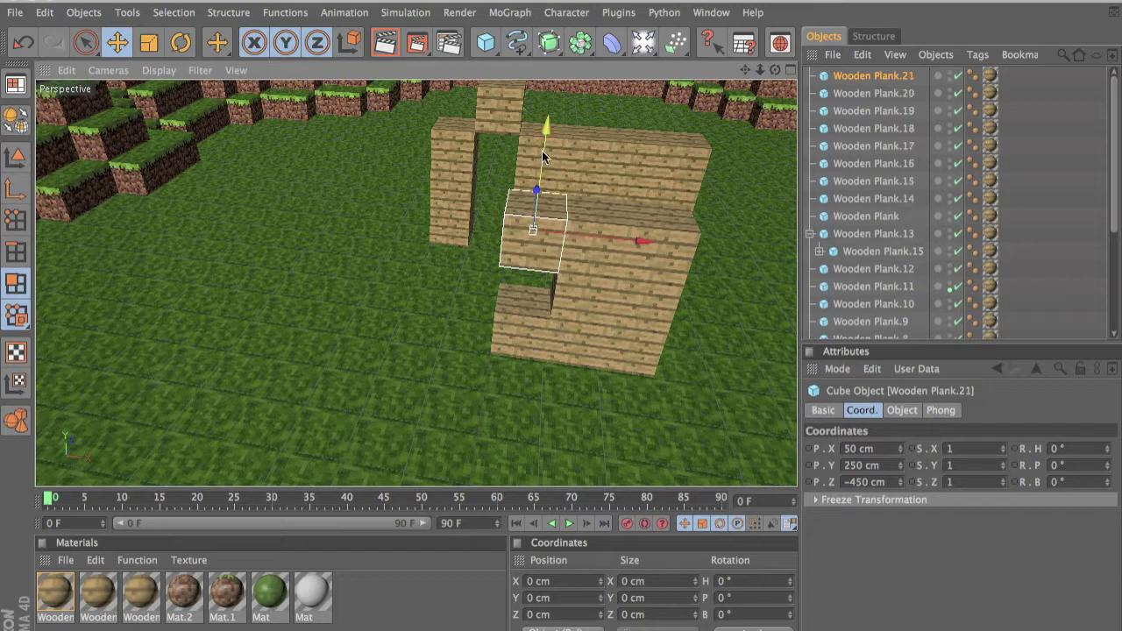
{"action": "left_click_drag", "start_coordinate": [542, 148], "coordinate": [561, 322]}
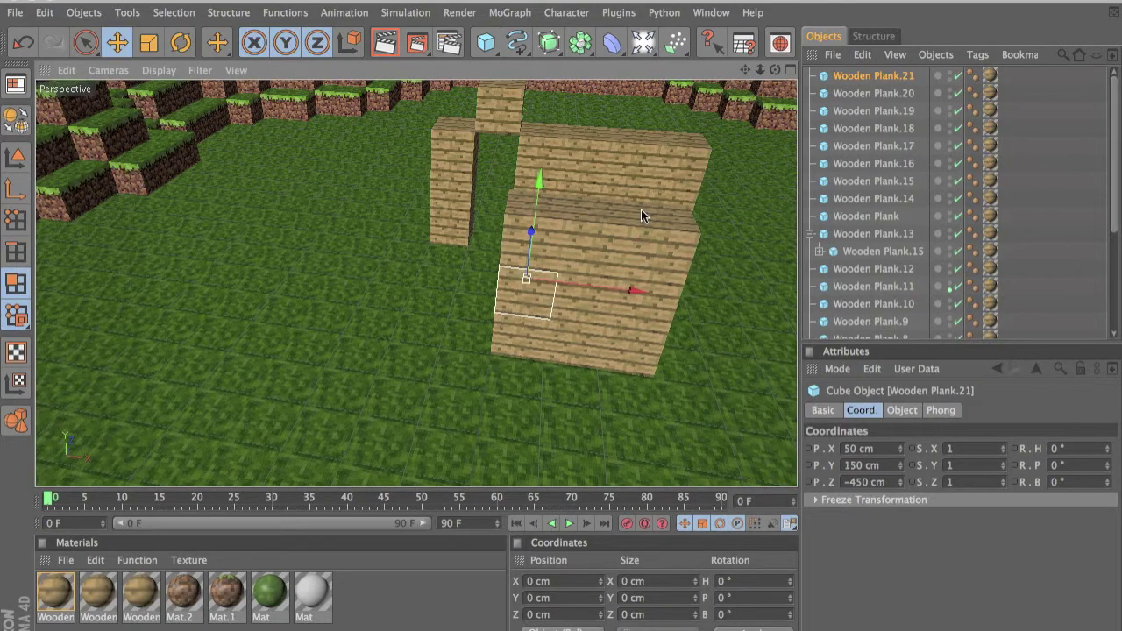
Step: Examine the new plank wall, the doorway and the surrounding grass terrain from several angles and distances
{"action": "scroll", "coordinate": [452, 173], "scroll_direction": "down", "scroll_amount": 10}
{"action": "scroll", "coordinate": [452, 173], "scroll_direction": "up", "scroll_amount": 8}
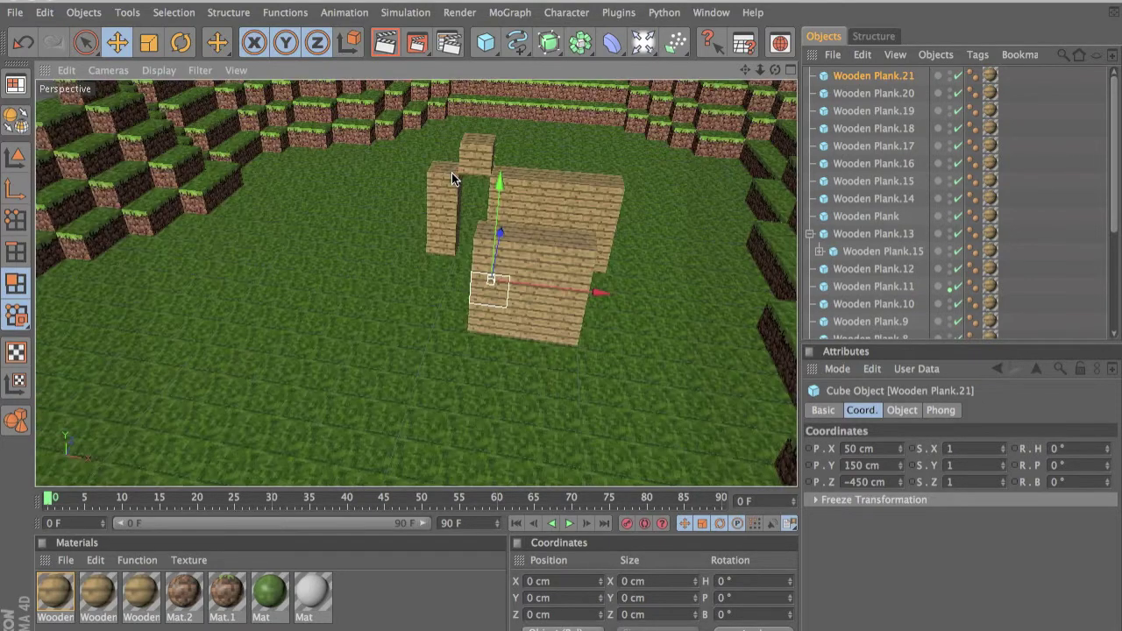
{"action": "left_click_drag", "start_coordinate": [452, 173], "coordinate": [567, 345], "text": "alt"}
{"action": "scroll", "coordinate": [560, 246], "scroll_direction": "down", "scroll_amount": 8}
{"action": "scroll", "coordinate": [560, 246], "scroll_direction": "up", "scroll_amount": 10}
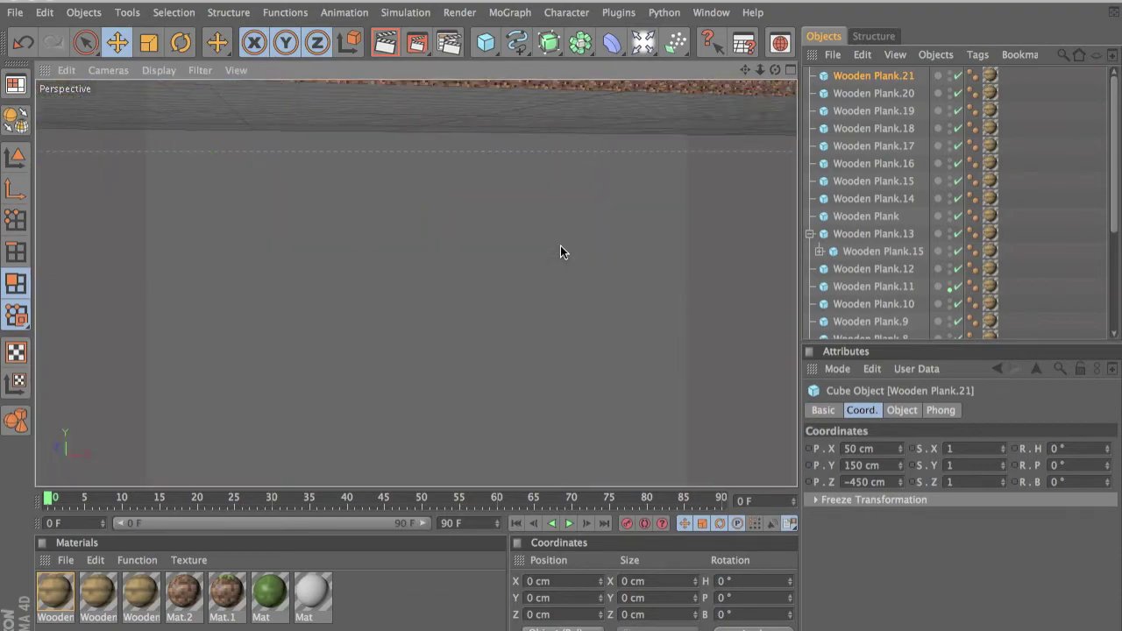
{"action": "scroll", "coordinate": [560, 246], "scroll_direction": "down", "scroll_amount": 5}
{"action": "left_click_drag", "start_coordinate": [561, 323], "coordinate": [527, 185], "text": "alt"}
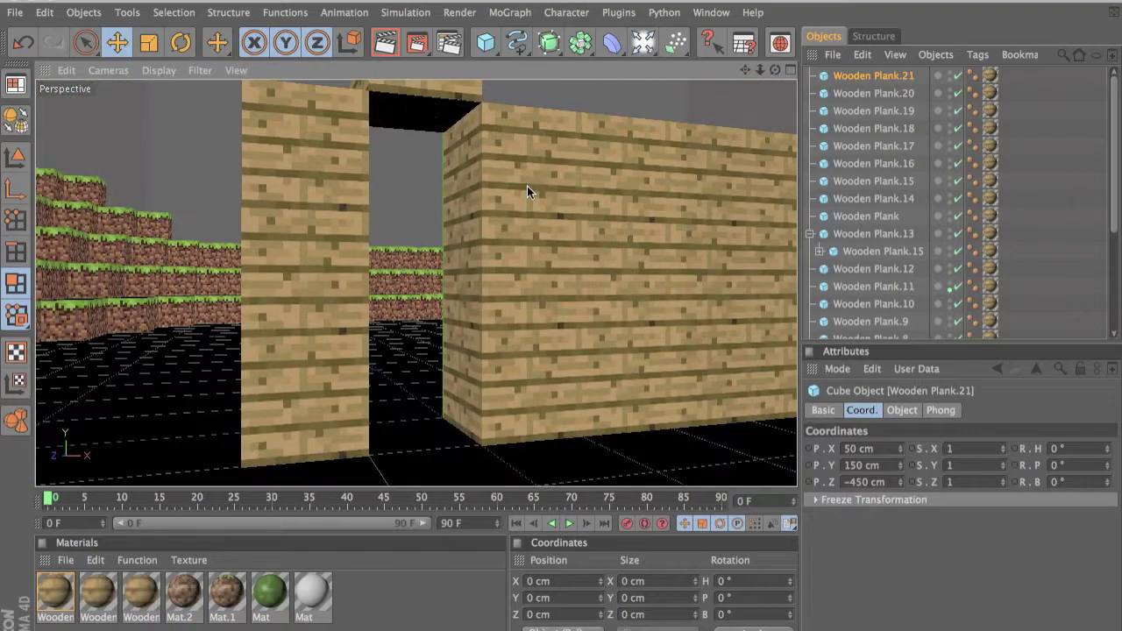
{"action": "scroll", "coordinate": [560, 322], "scroll_direction": "down", "scroll_amount": 4}
{"action": "scroll", "coordinate": [527, 256], "scroll_direction": "down", "scroll_amount": 6}
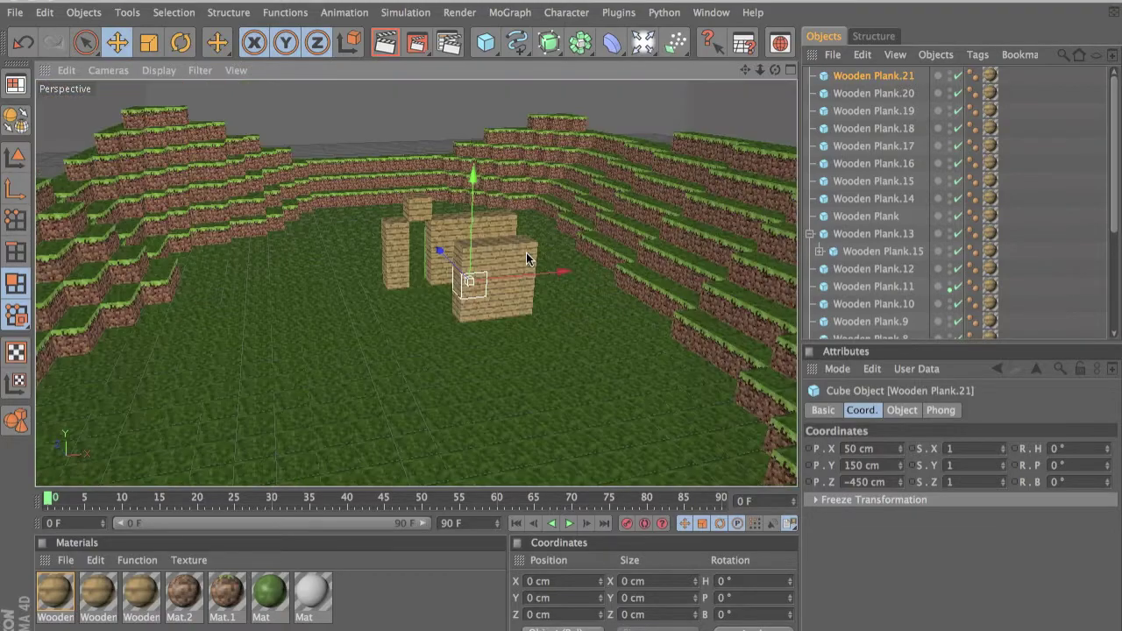
{"action": "scroll", "coordinate": [526, 254], "scroll_direction": "up", "scroll_amount": 8}
{"action": "scroll", "coordinate": [526, 254], "scroll_direction": "down", "scroll_amount": 3}
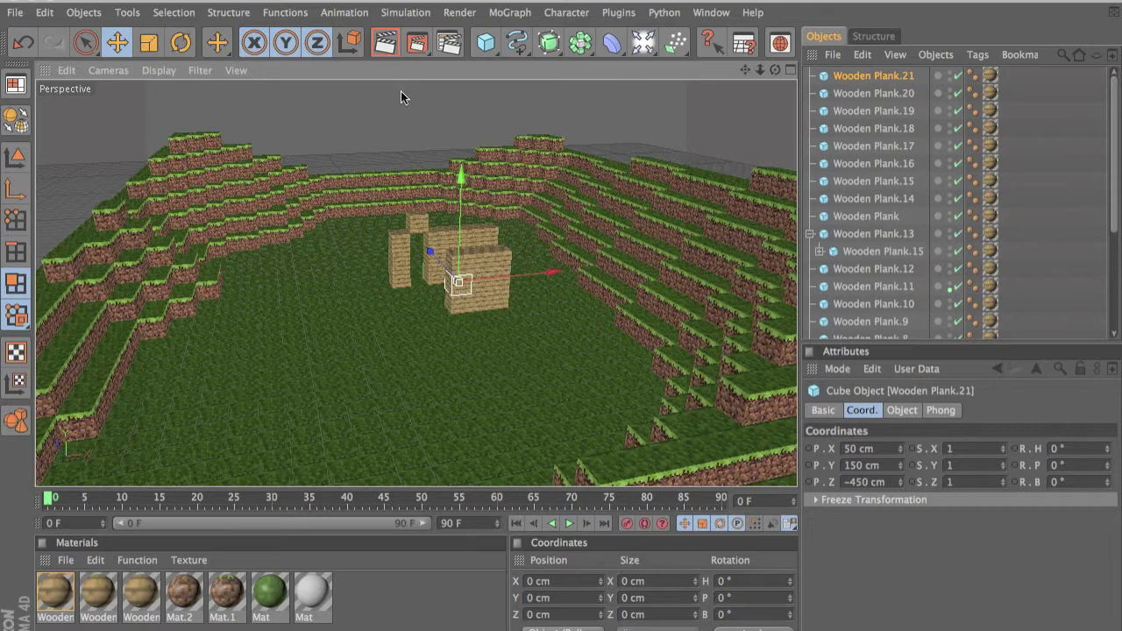
Step: Try a Figure primitive in the doorway between the plank walls and delete it
{"action": "left_click_drag", "start_coordinate": [489, 46], "coordinate": [445, 115]}
{"action": "left_click", "coordinate": [486, 43]}
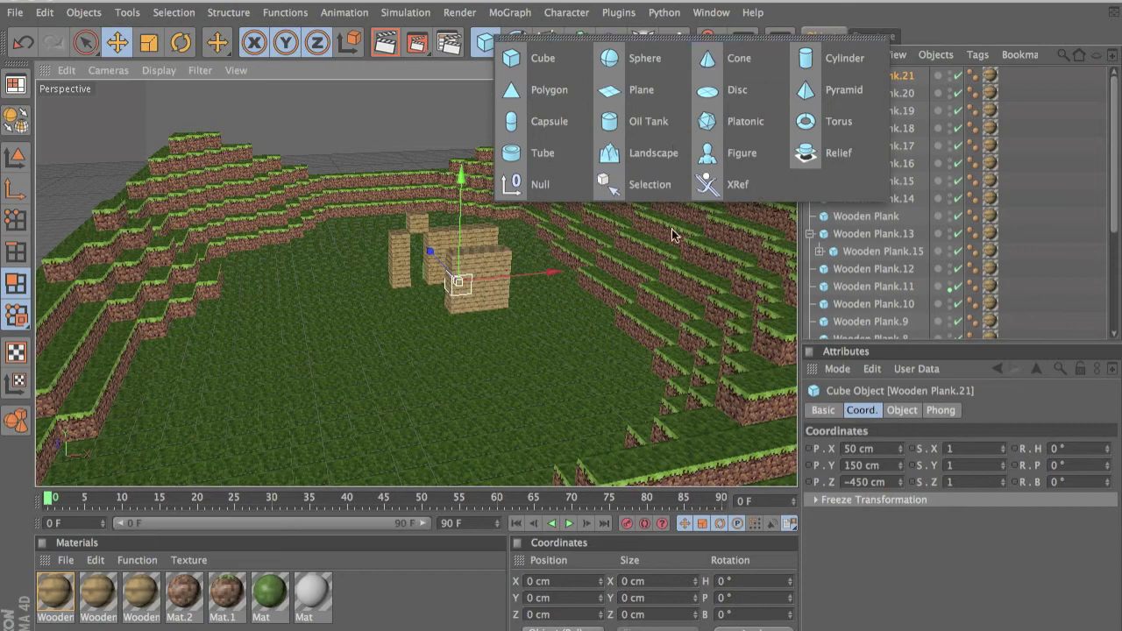
{"action": "left_click", "coordinate": [743, 147]}
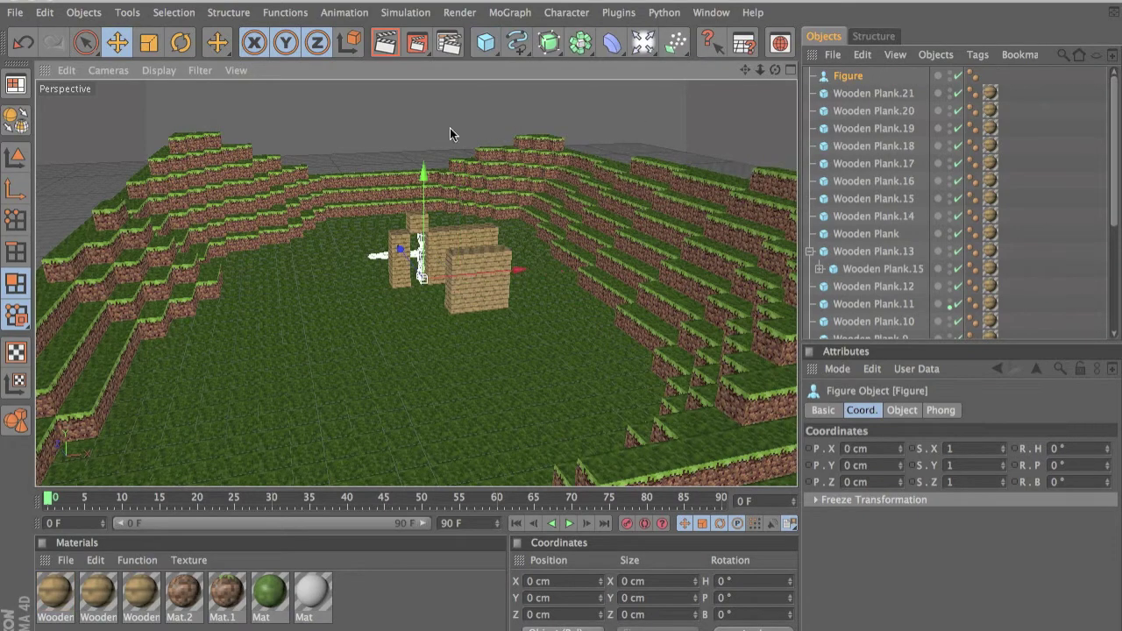
{"action": "scroll", "coordinate": [425, 270], "scroll_direction": "up", "scroll_amount": 6}
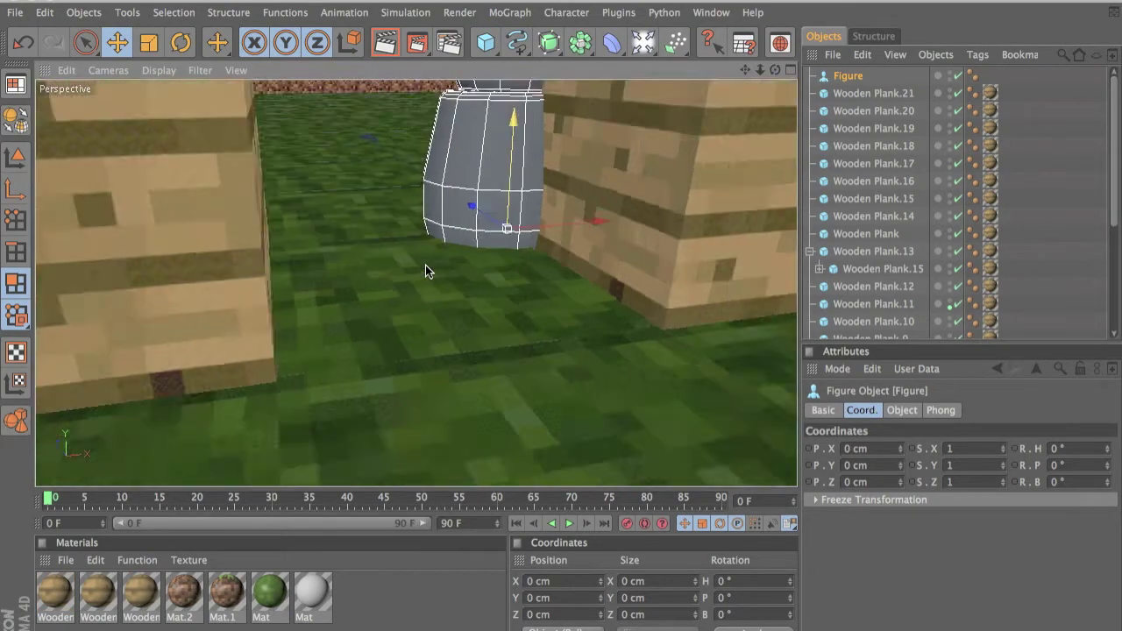
{"action": "scroll", "coordinate": [426, 270], "scroll_direction": "down", "scroll_amount": 5}
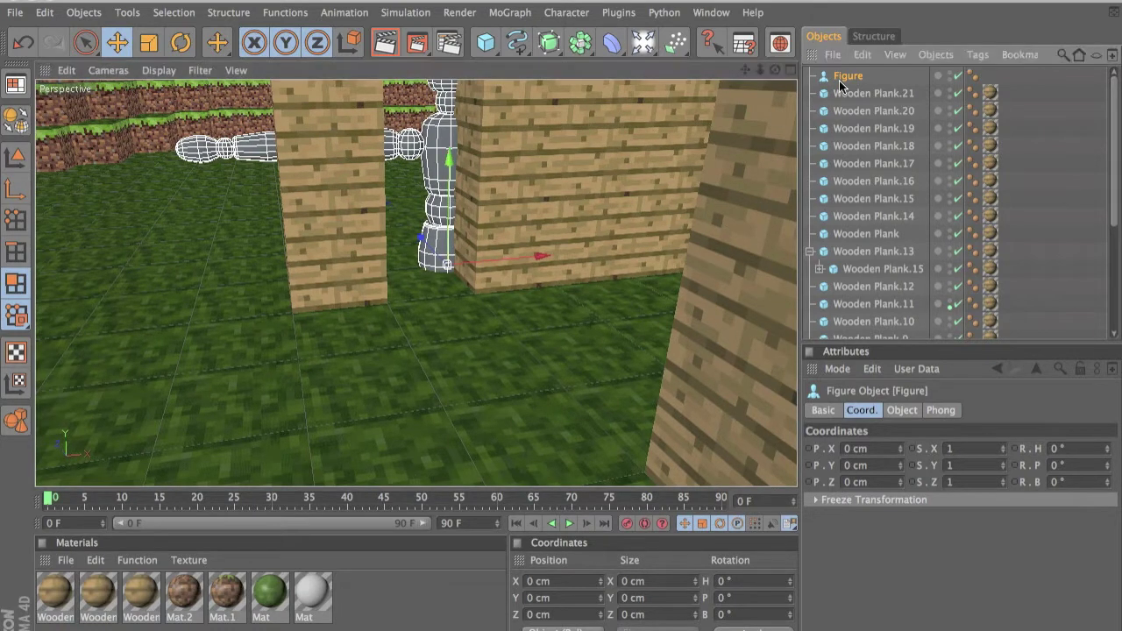
{"action": "key", "text": "Delete"}
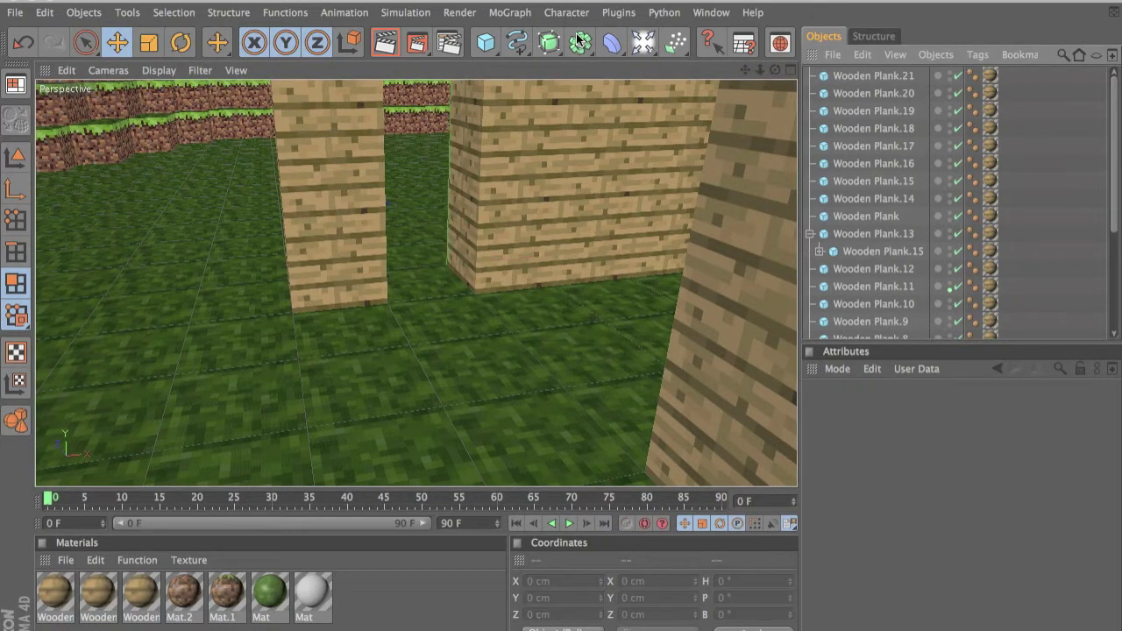
{"action": "scroll", "coordinate": [94, 151], "scroll_direction": "down", "scroll_amount": 15}
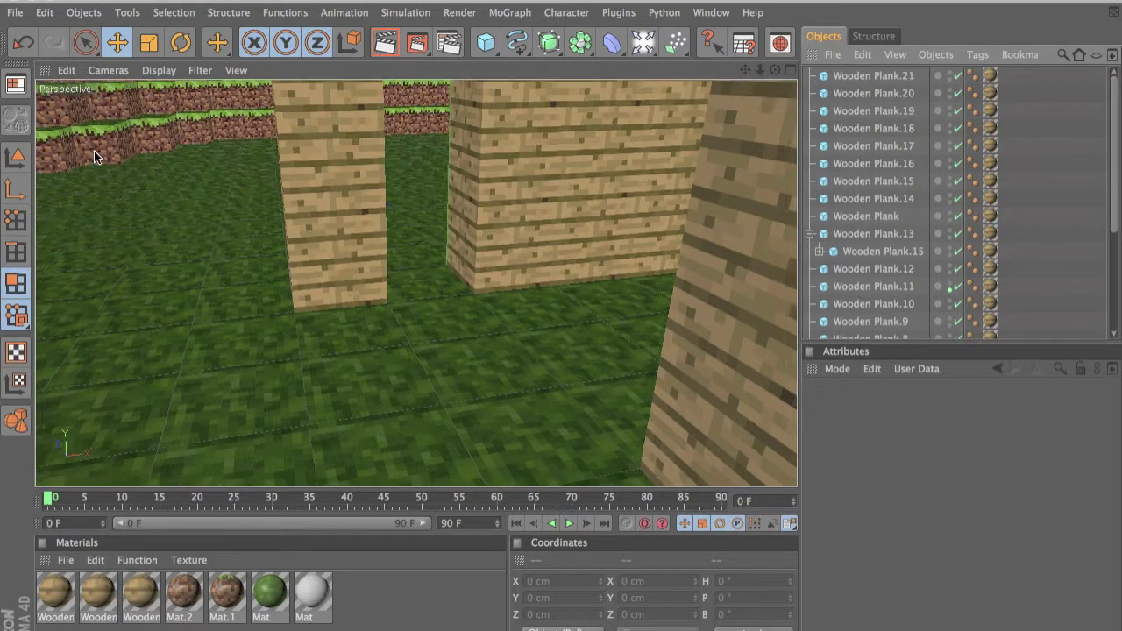
{"action": "scroll", "coordinate": [93, 157], "scroll_direction": "down", "scroll_amount": 3}
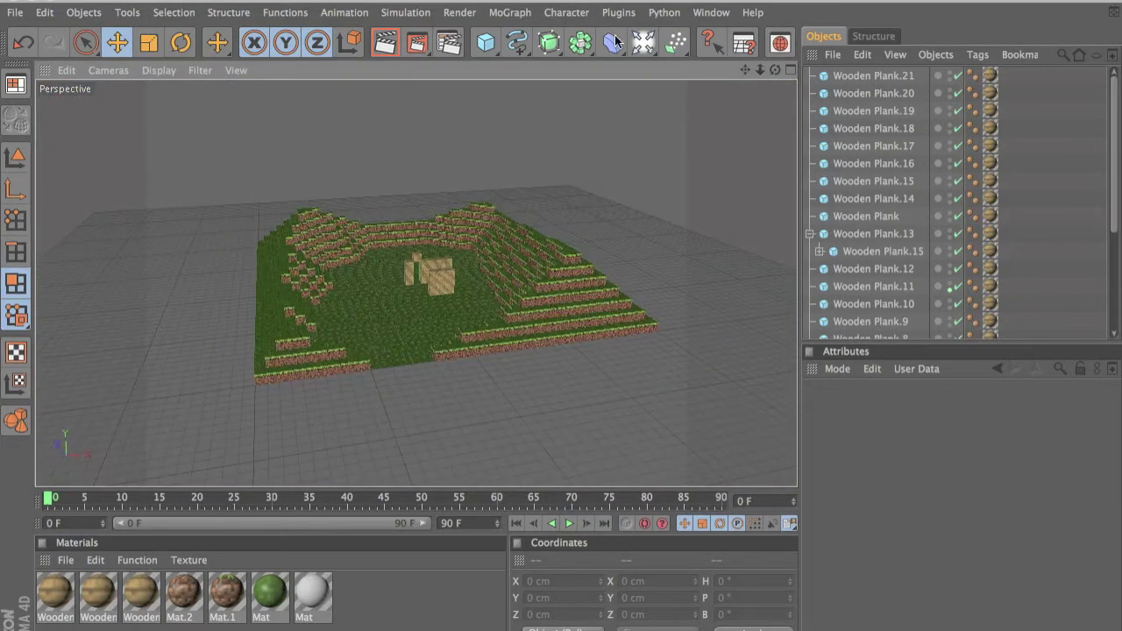
{"action": "left_click_drag", "start_coordinate": [654, 42], "coordinate": [660, 72]}
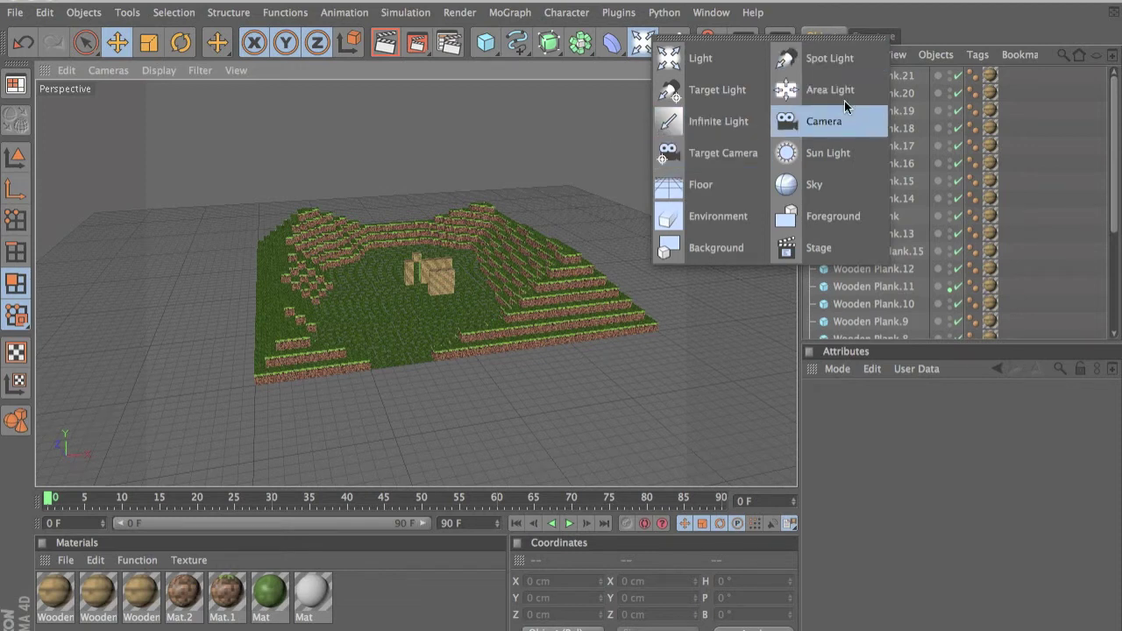
{"action": "left_click", "coordinate": [573, 197]}
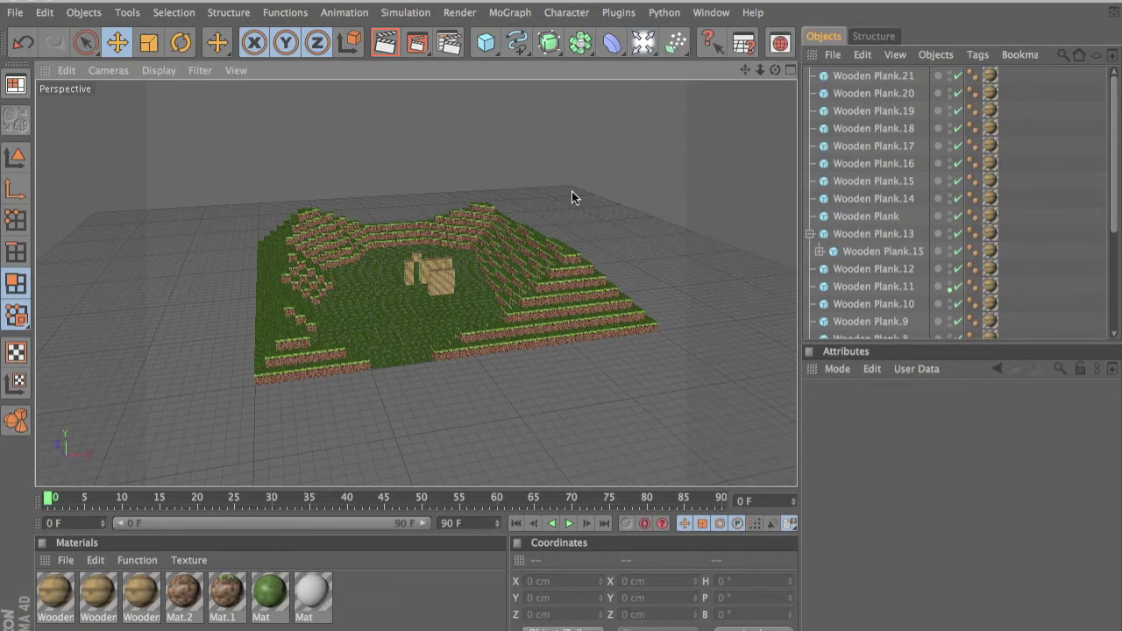